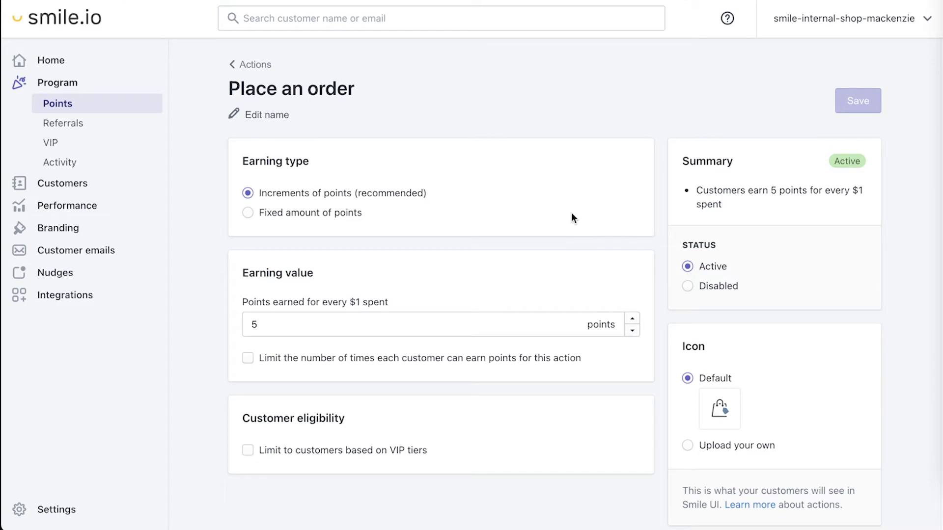
# Set the Place an order action to award 3 points for every $1 spent and save it.
pyautogui.doubleClick(632, 330)
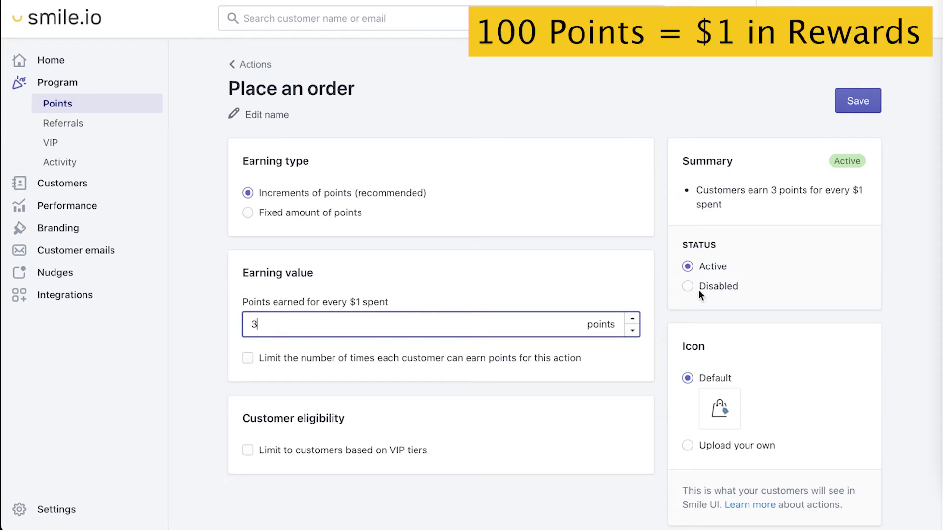
pyautogui.click(856, 102)
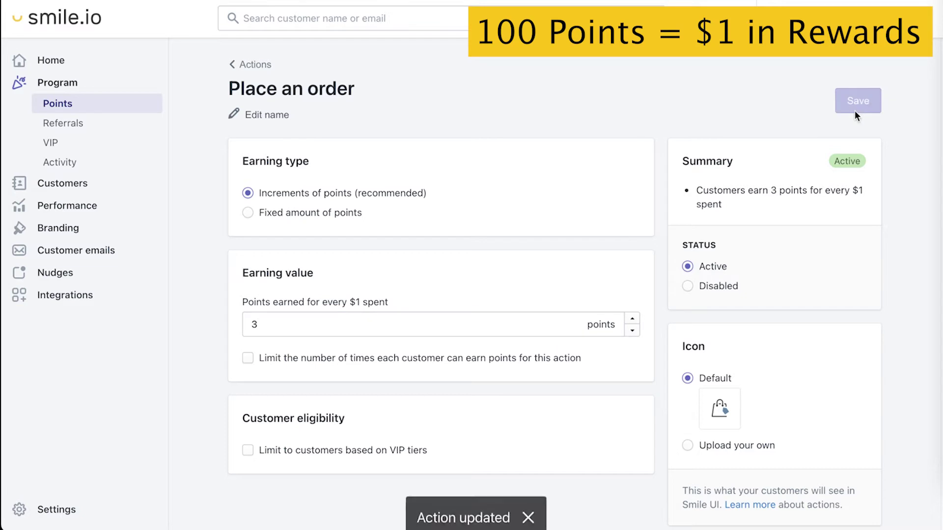
pyautogui.click(258, 64)
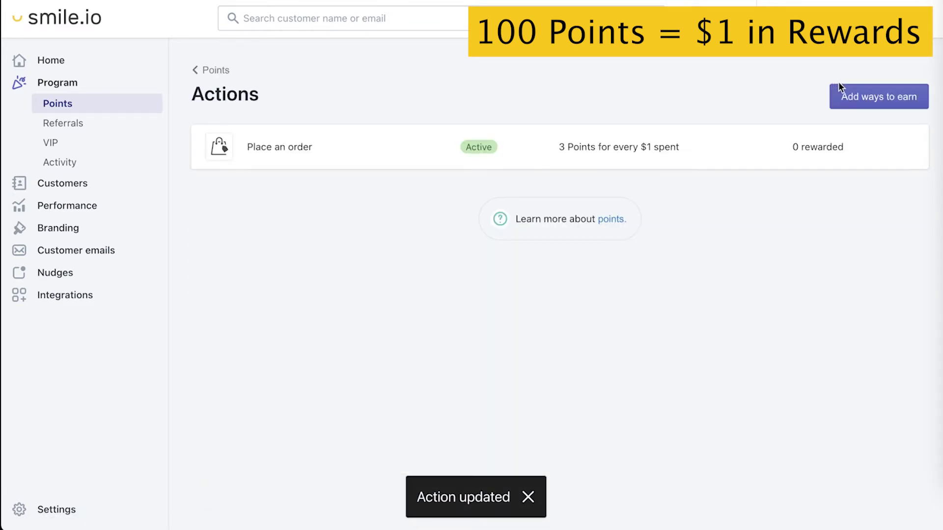
# Add a Celebrate a birthday earning action that awards 500 points.
pyautogui.click(872, 96)
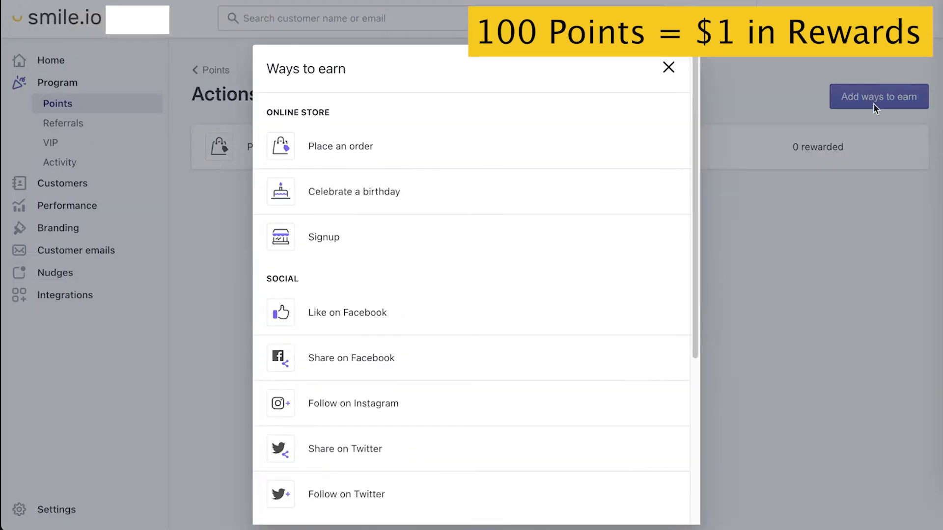
pyautogui.click(518, 199)
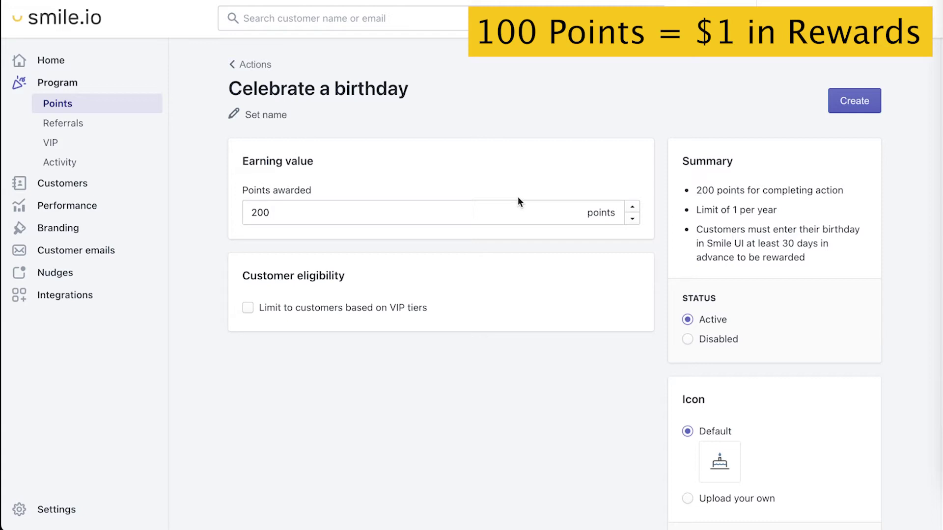
pyautogui.moveTo(319, 214); pyautogui.dragTo(240, 214)
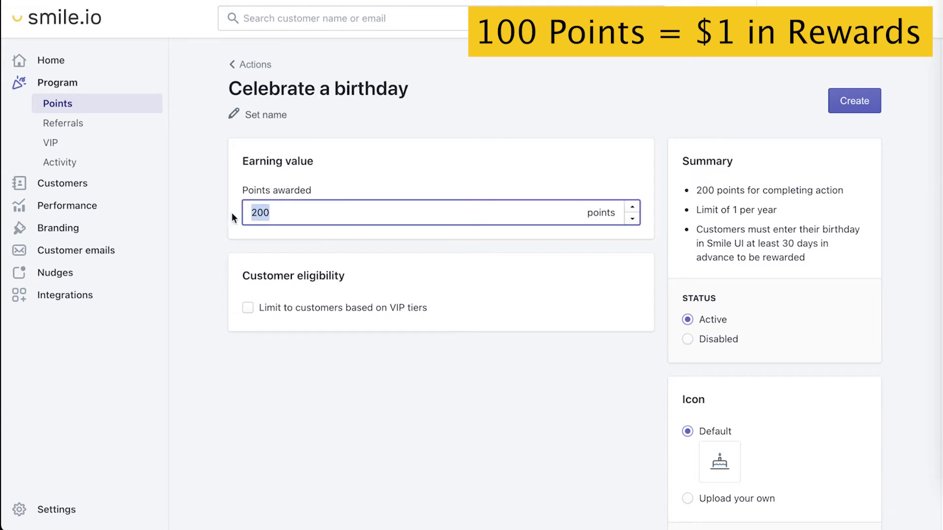
pyautogui.write('500')
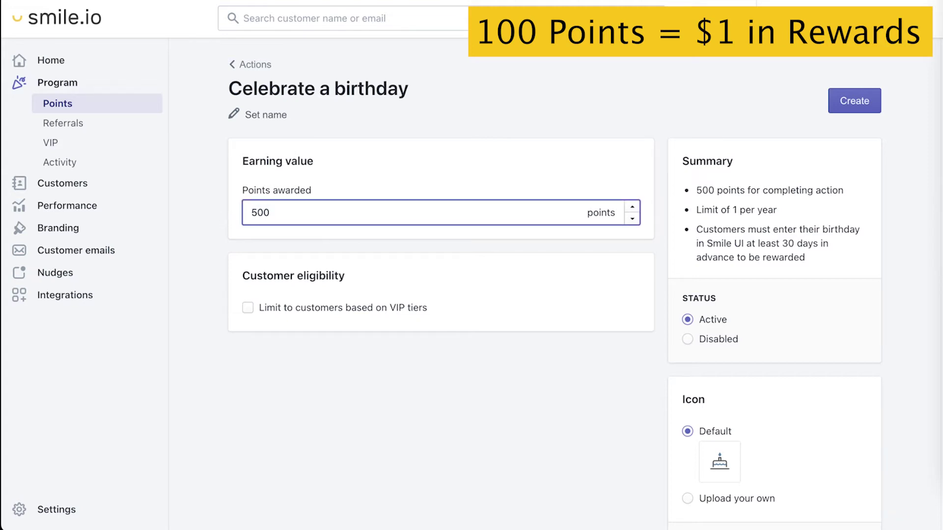
pyautogui.click(853, 101)
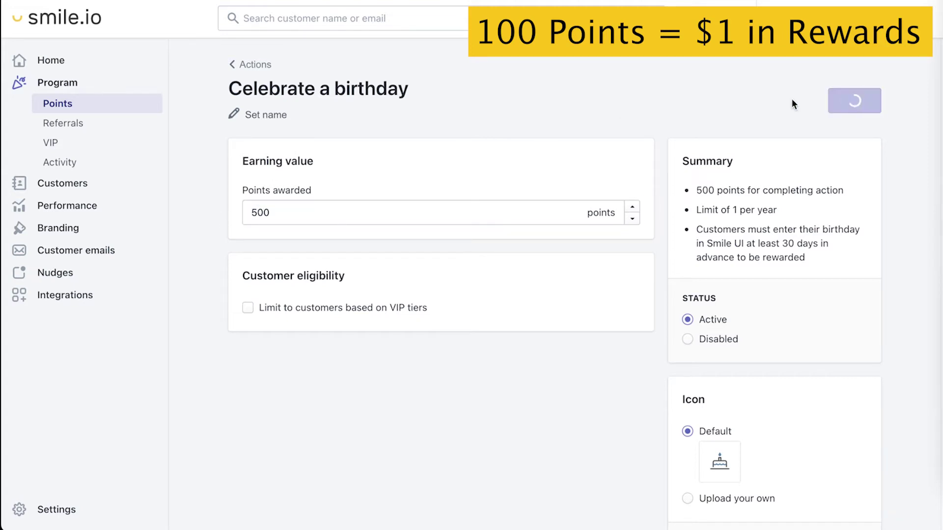
pyautogui.click(249, 65)
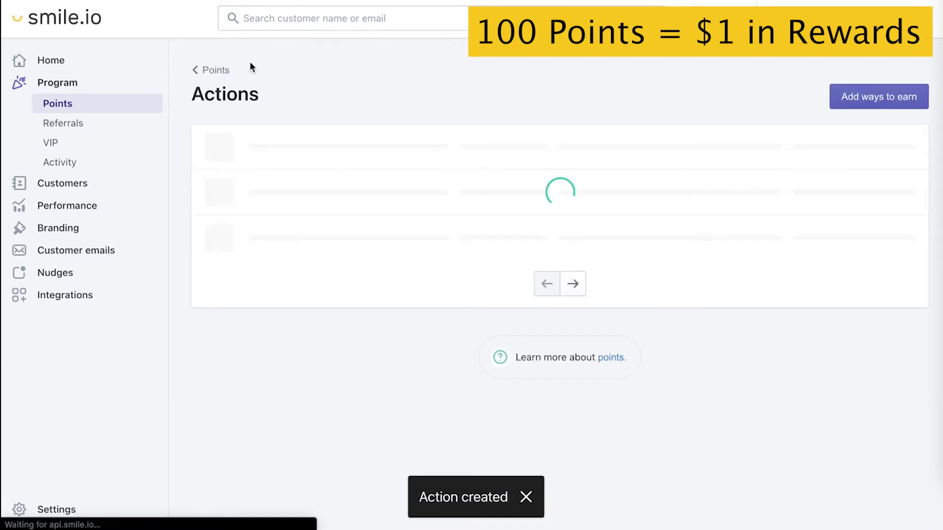
# Add a Signup earning action that awards the default 200 points.
pyautogui.click(867, 97)
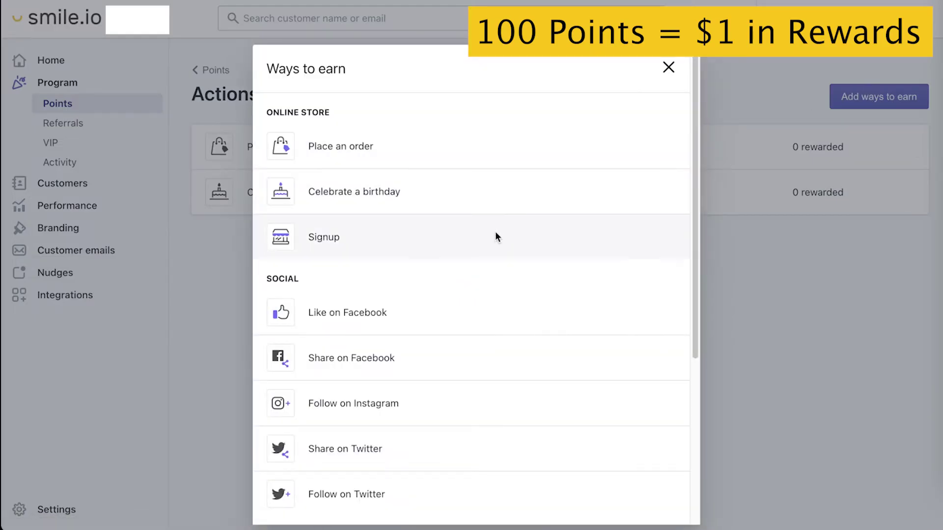
pyautogui.click(495, 237)
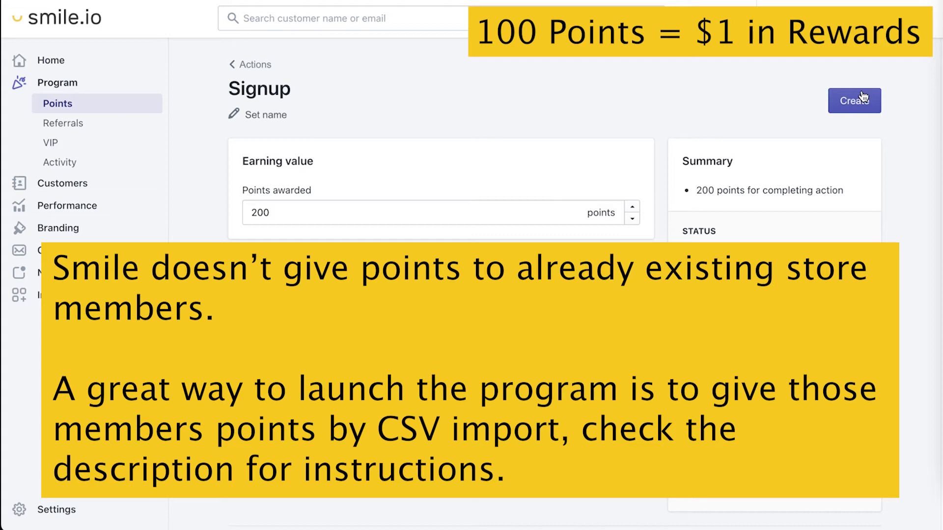
pyautogui.click(862, 97)
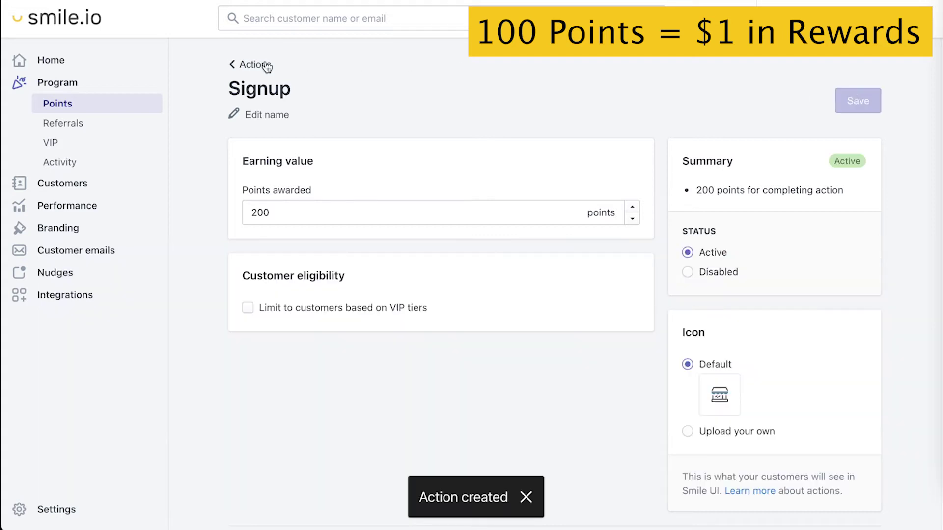
pyautogui.click(266, 65)
# Add a Like on Facebook earning action for the page facebook.com/smile.io, keeping the default 50 points.
pyautogui.click(867, 99)
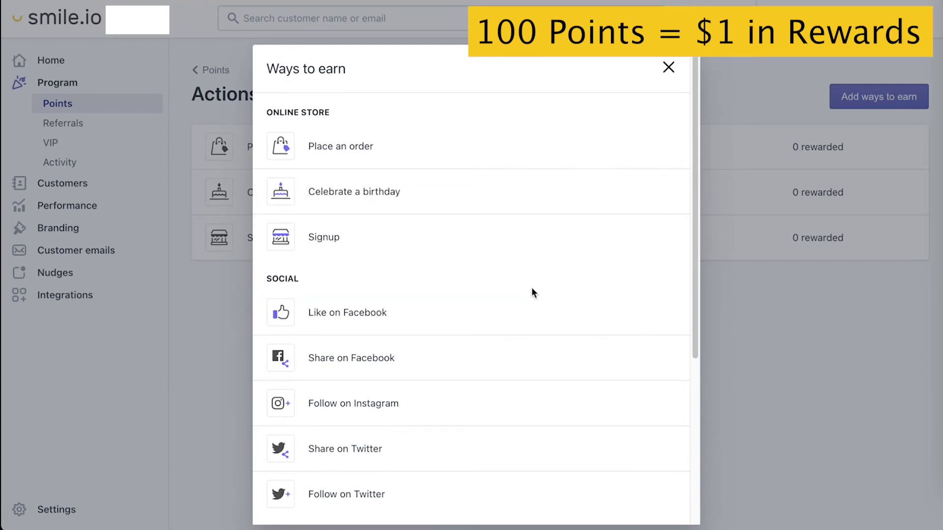
pyautogui.click(507, 309)
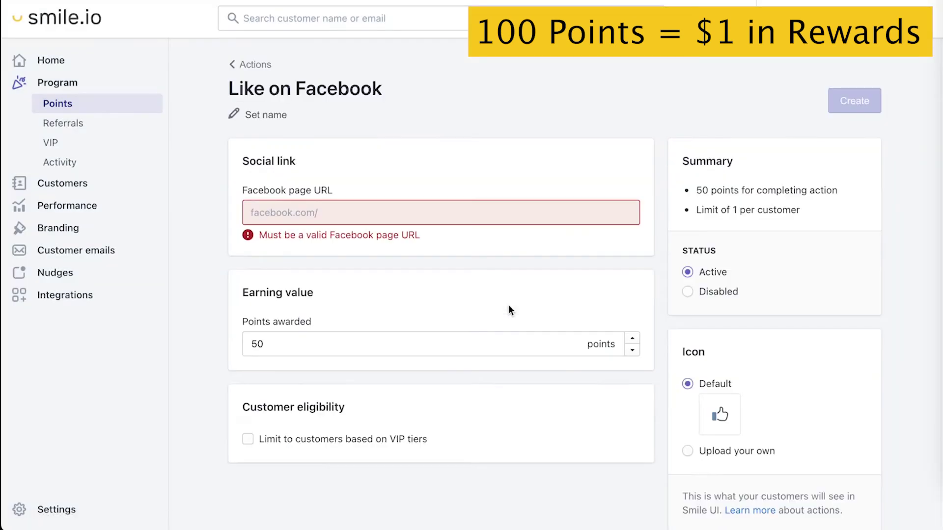
pyautogui.click(404, 215)
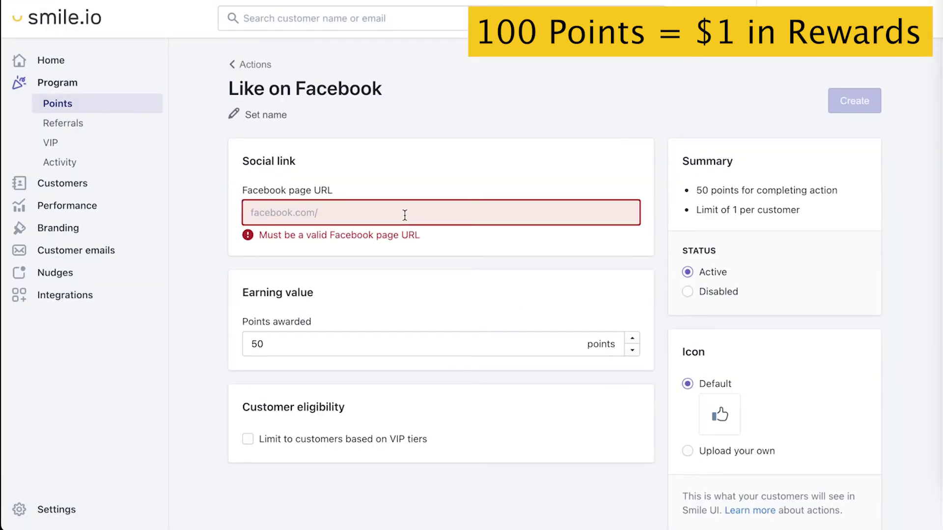
pyautogui.write('smile.io')
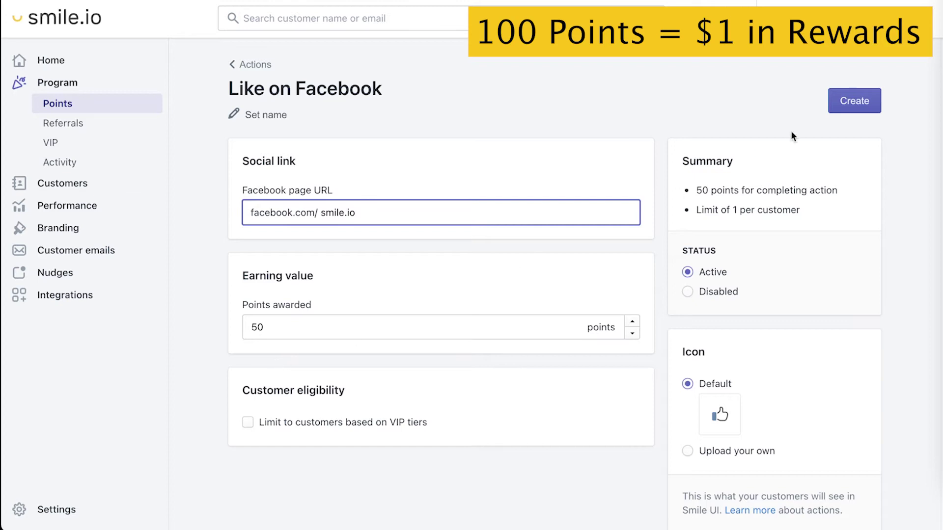
pyautogui.click(840, 102)
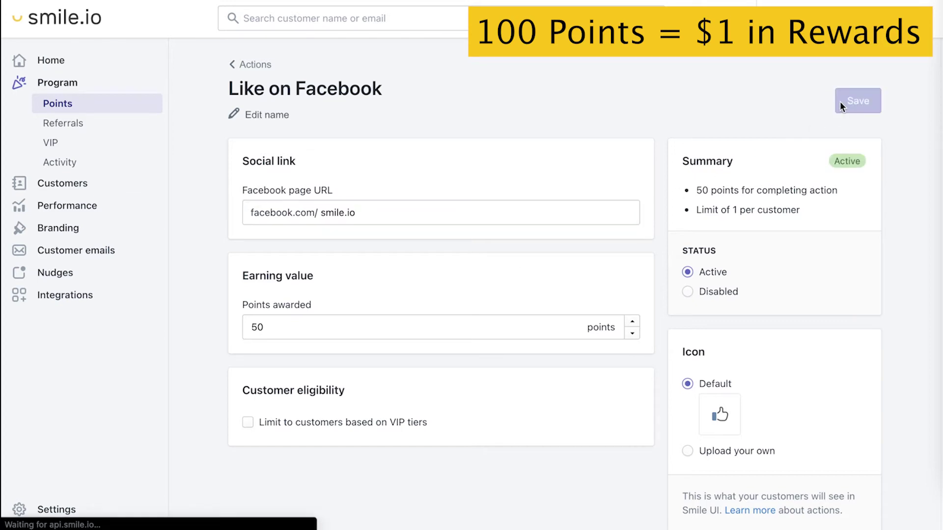
pyautogui.click(240, 65)
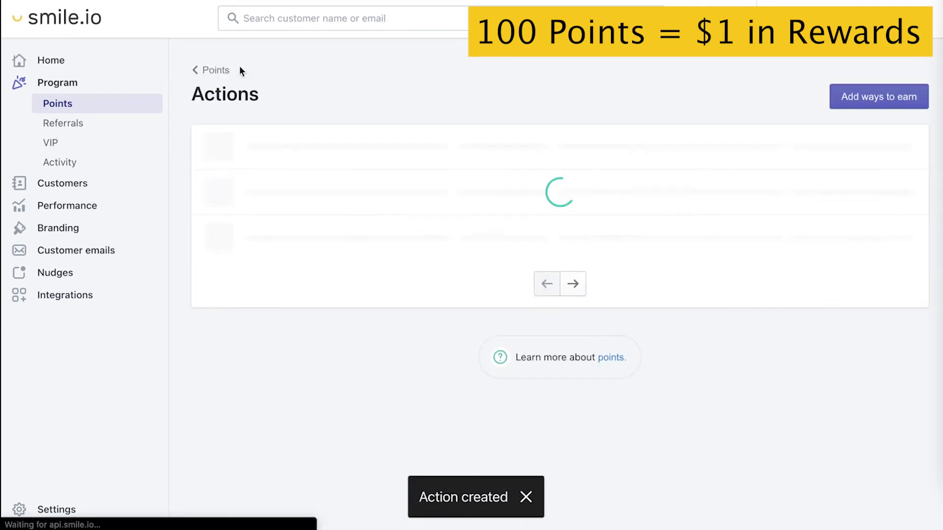
# Add a Share on Facebook earning action for the URL smile.io, worth 50 points and limited to 1 per lifetime.
pyautogui.click(865, 96)
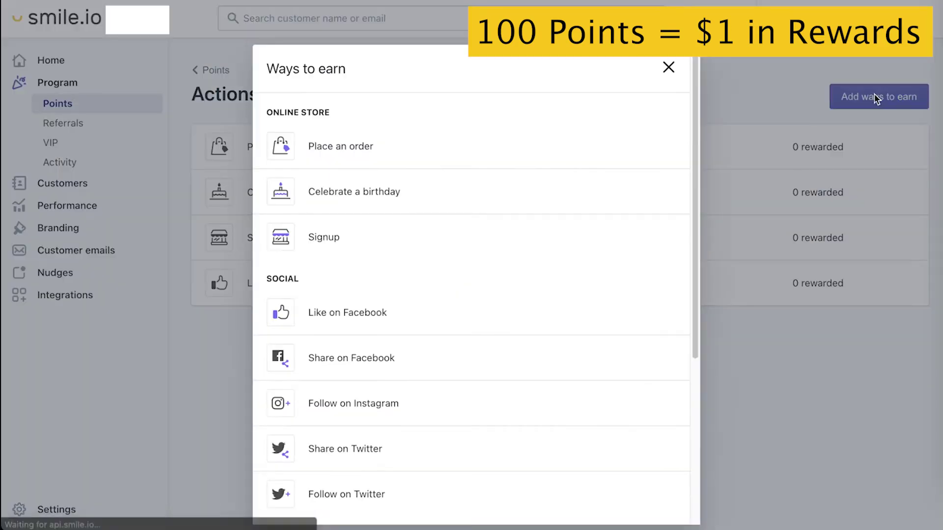
pyautogui.click(449, 355)
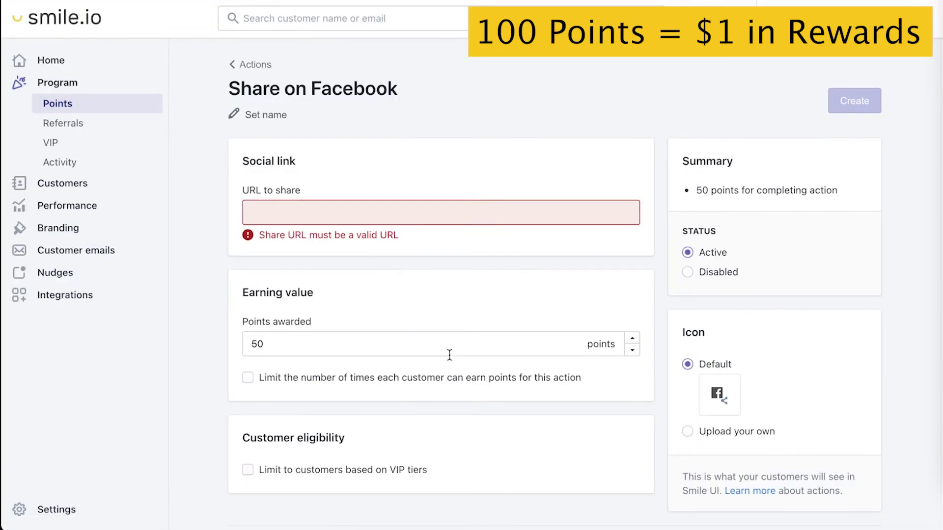
pyautogui.click(380, 215)
pyautogui.write('smile.')
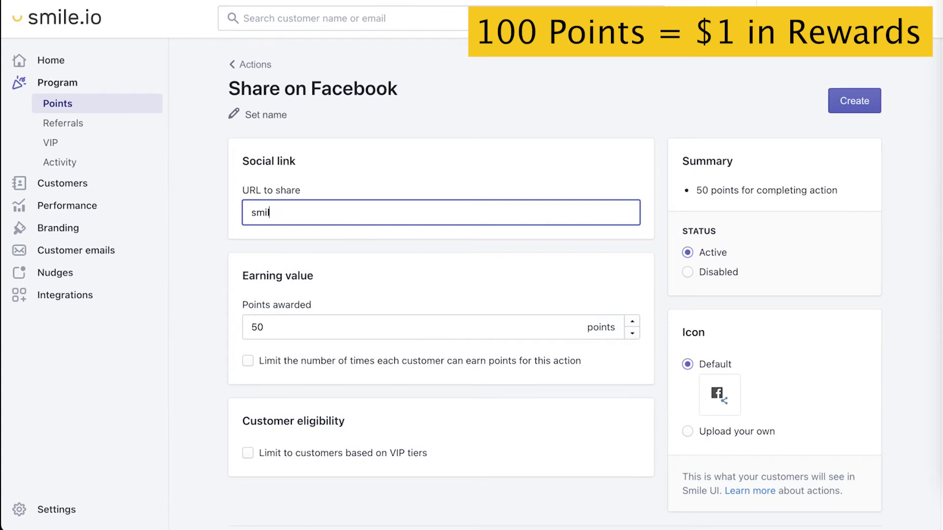
pyautogui.press('BackSpace')
pyautogui.write('.io')
pyautogui.click(248, 361)
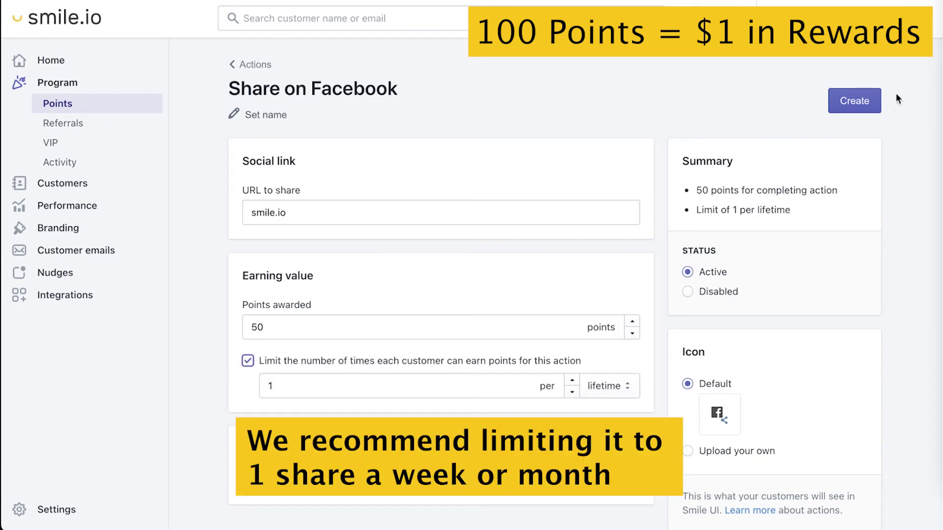
pyautogui.click(869, 102)
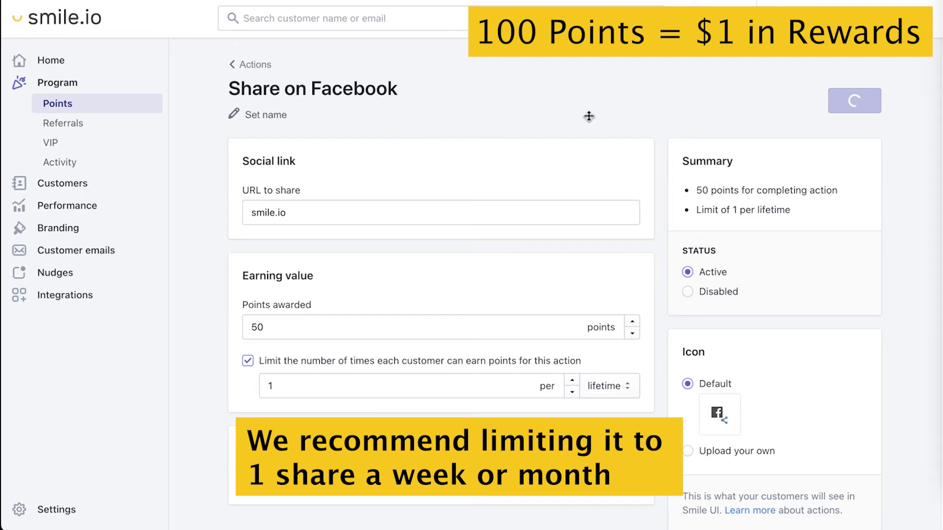
pyautogui.click(262, 65)
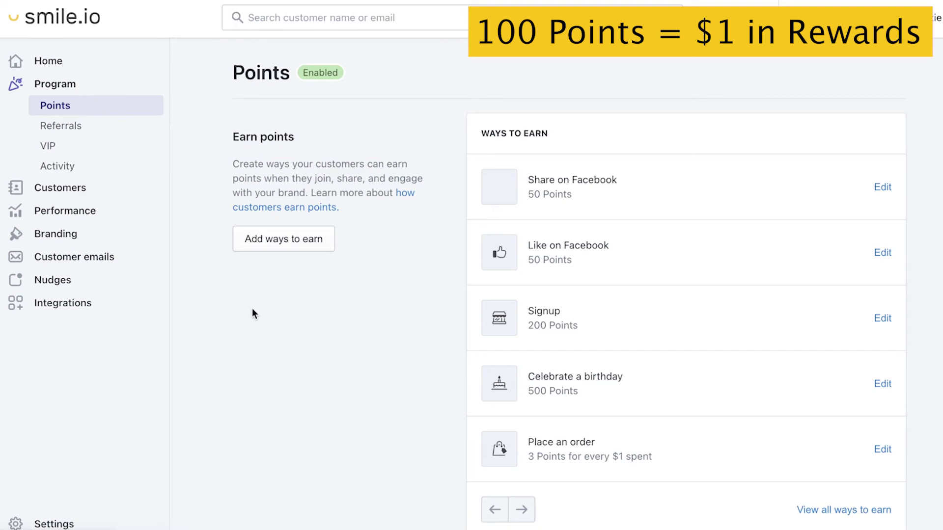
# Open the existing Order discount reward among the ways to redeem for editing.
pyautogui.scroll(-5, 238, 299)
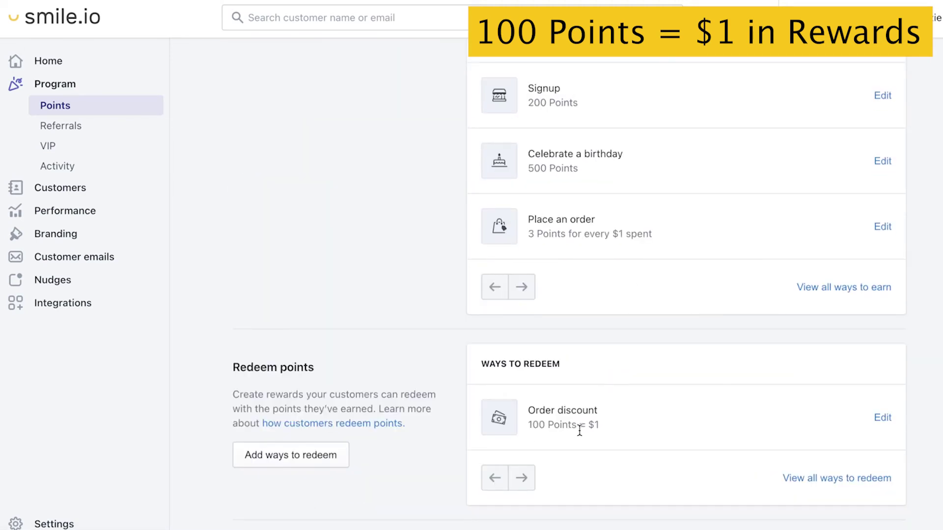
pyautogui.click(883, 417)
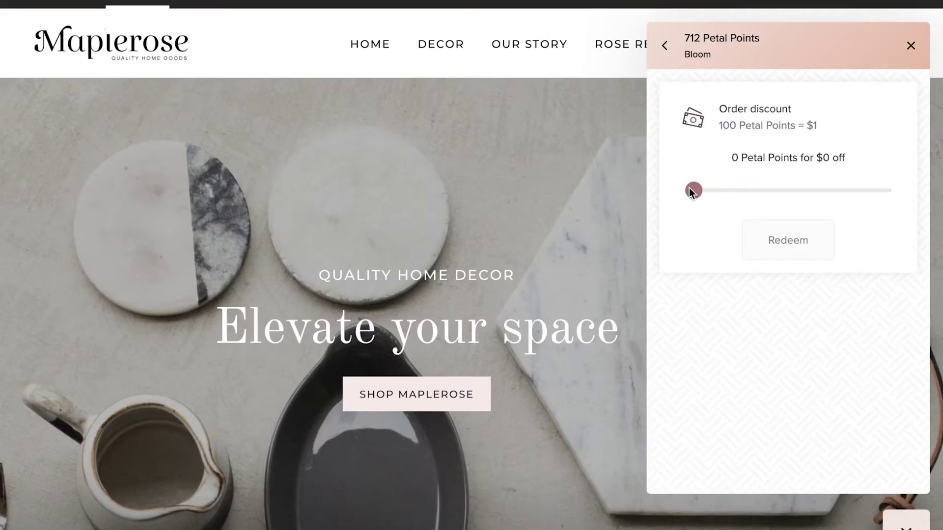
# In the Maplerose storefront's rewards panel, redeem 600 Petal Points for a $6 off coupon and apply its discount code.
pyautogui.moveTo(692, 198); pyautogui.dragTo(848, 197)
pyautogui.click(820, 238)
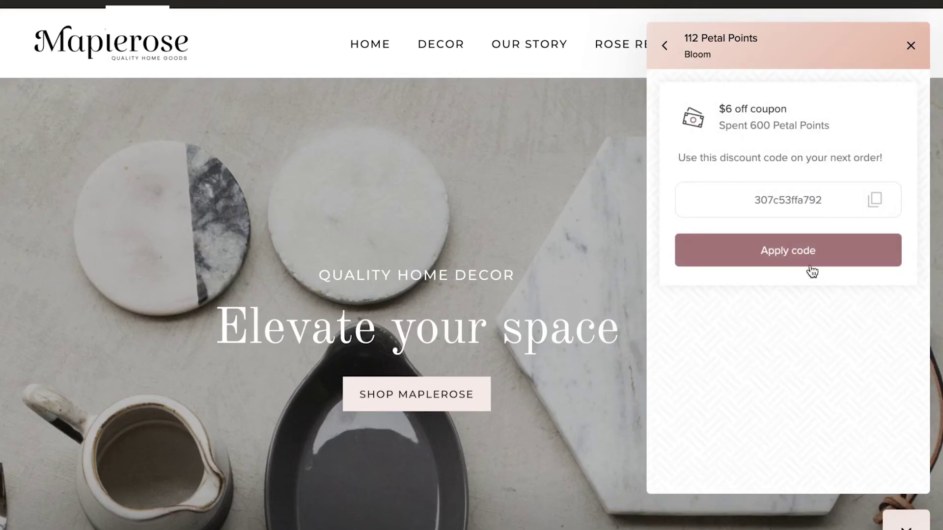
pyautogui.click(811, 257)
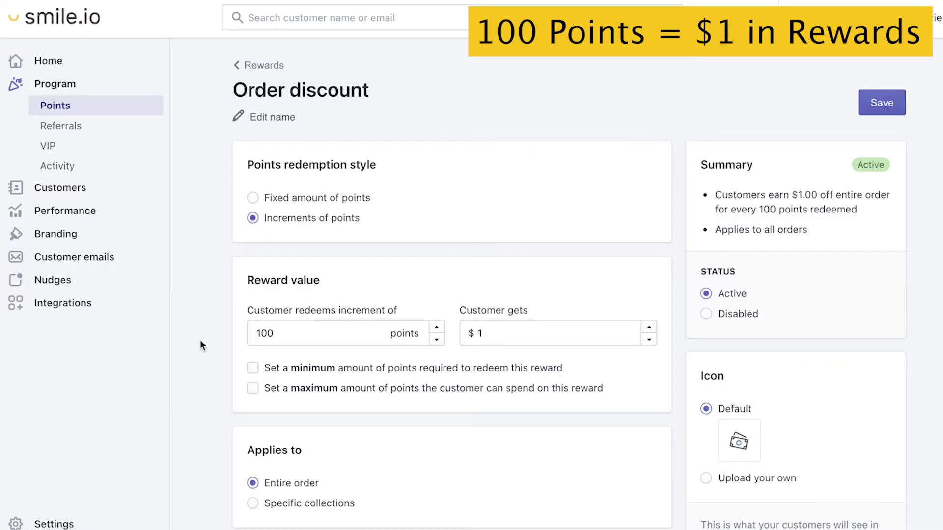
# Require a minimum of 500 points to redeem the Order discount reward and save it.
pyautogui.click(253, 368)
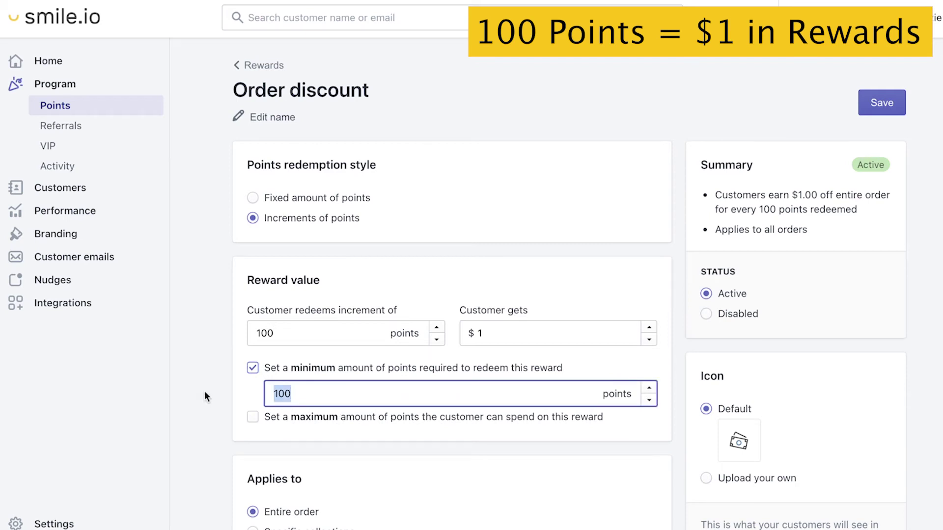
pyautogui.write('500')
pyautogui.click(900, 102)
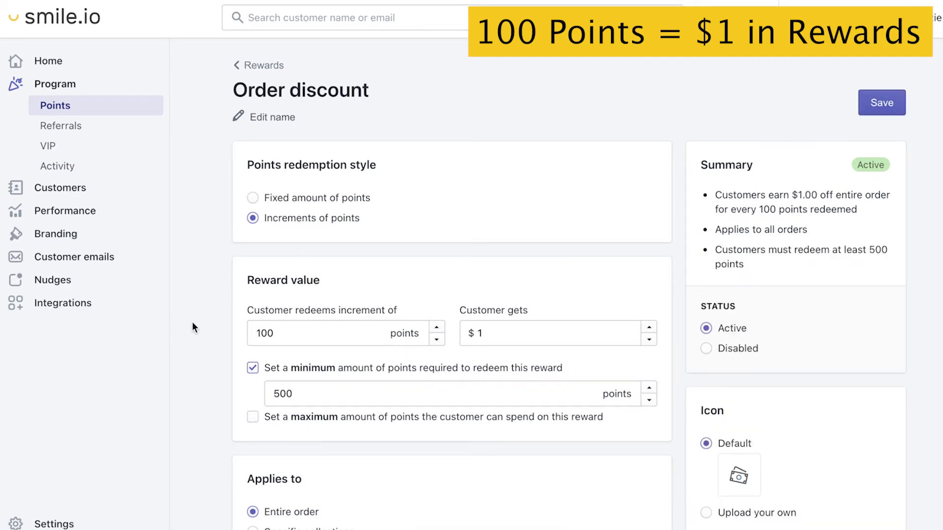
pyautogui.scroll(-15, 294, 280)
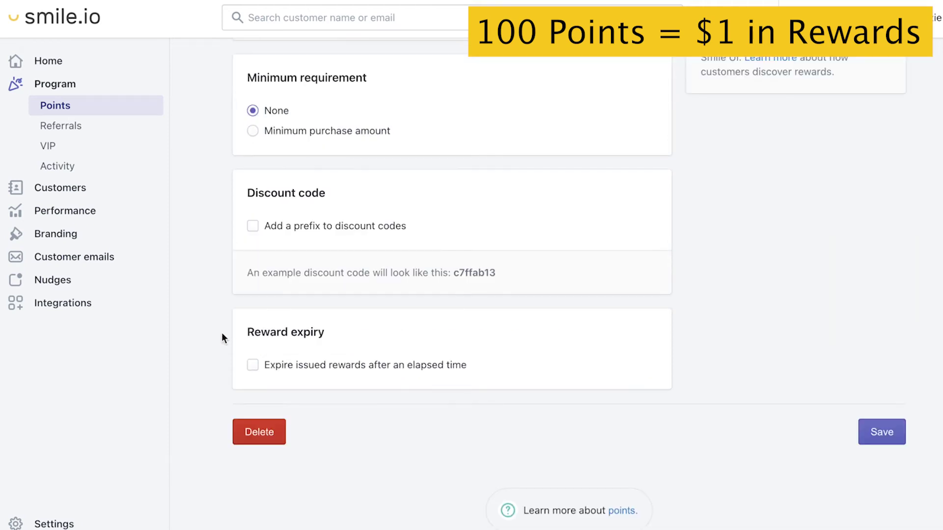
pyautogui.scroll(15, 289, 430)
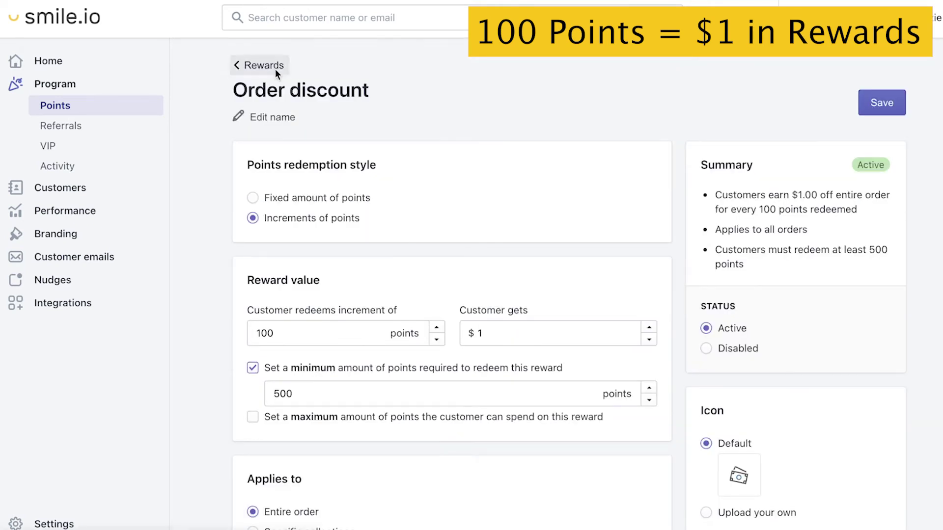
pyautogui.click(250, 66)
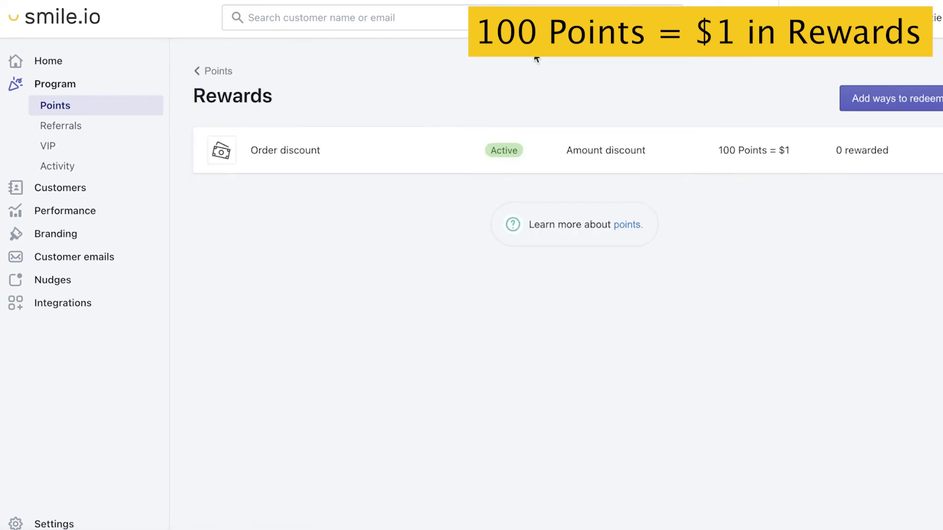
# Create a fixed amount discount reward giving $5 off the entire order for 500 points, without a discount code prefix.
pyautogui.click(891, 107)
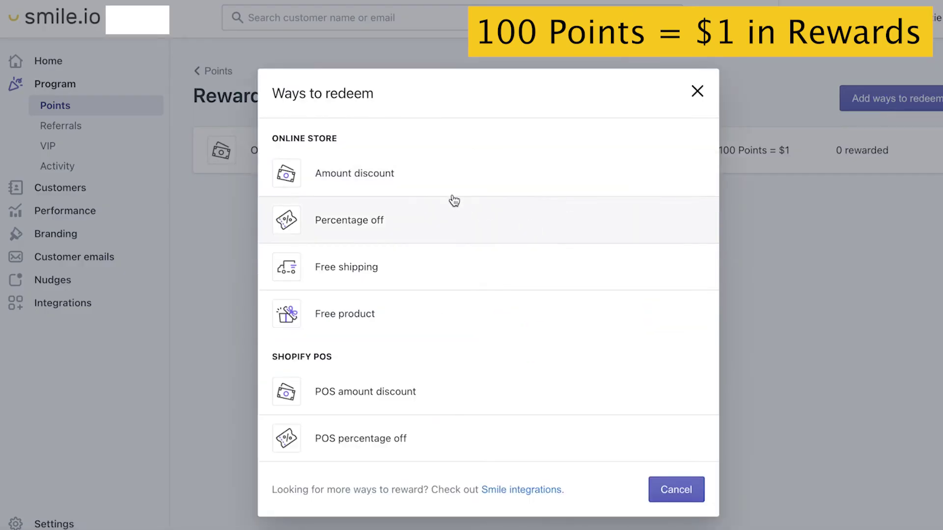
pyautogui.click(445, 190)
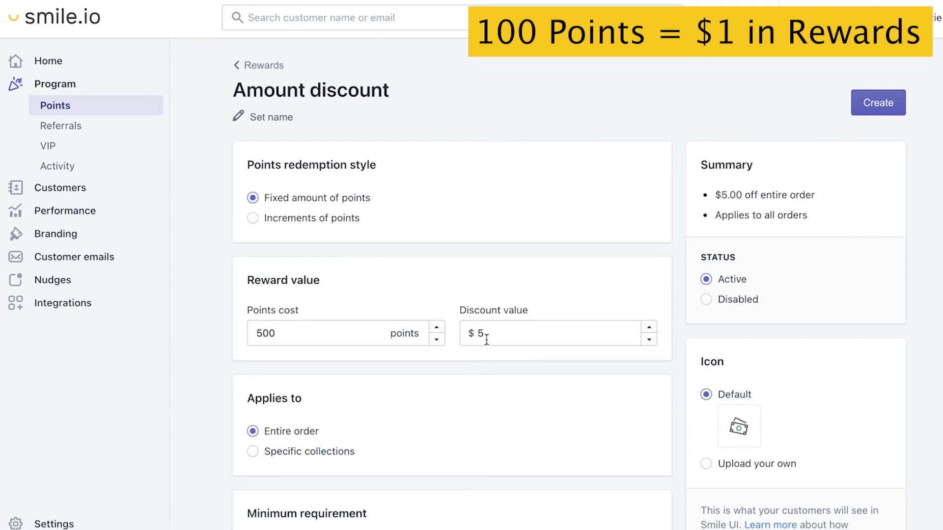
pyautogui.scroll(-3, 540, 384)
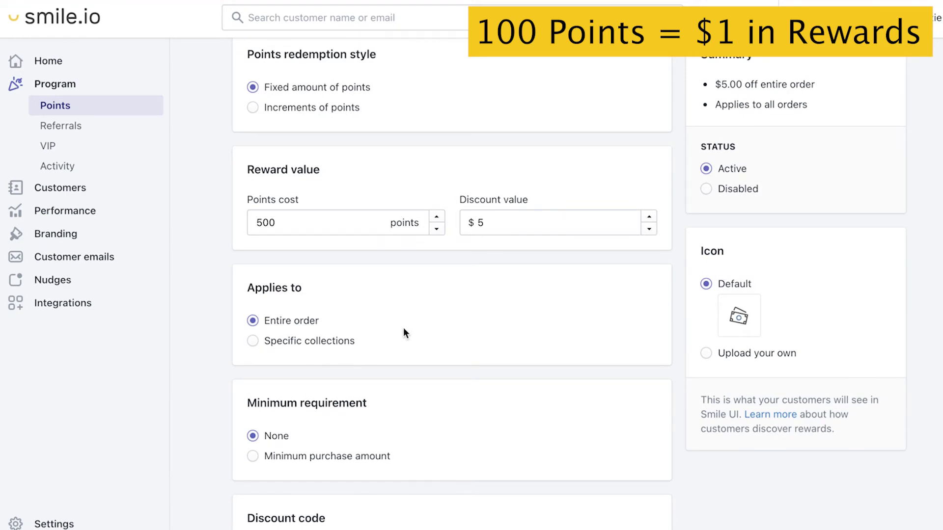
pyautogui.scroll(-2, 425, 343)
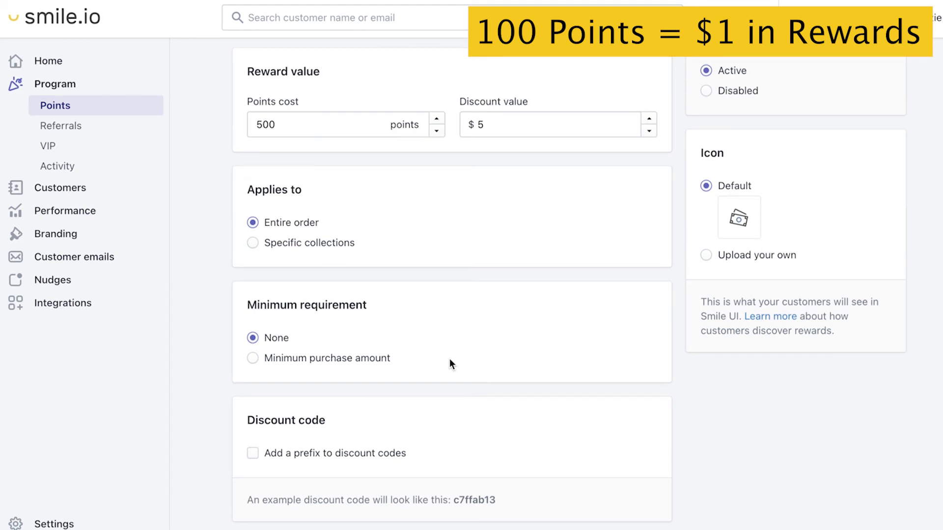
pyautogui.scroll(-1, 490, 411)
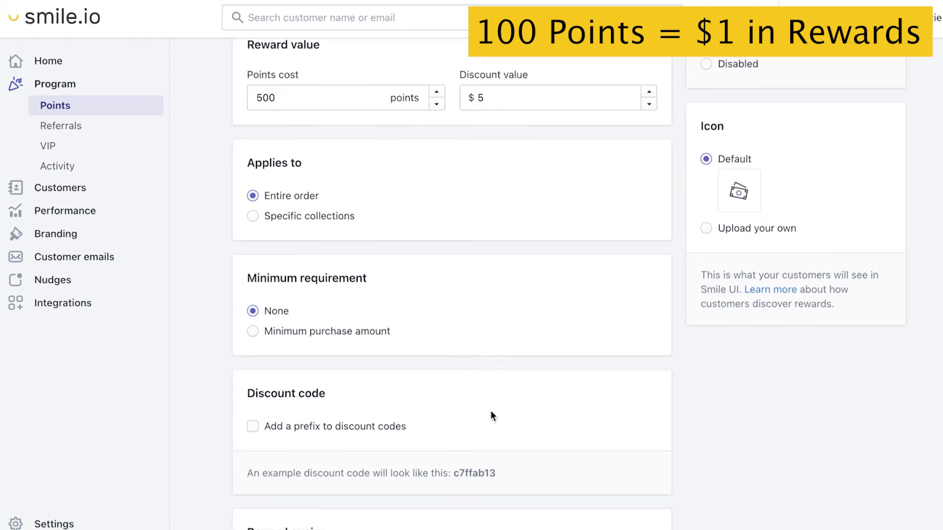
pyautogui.click(252, 402)
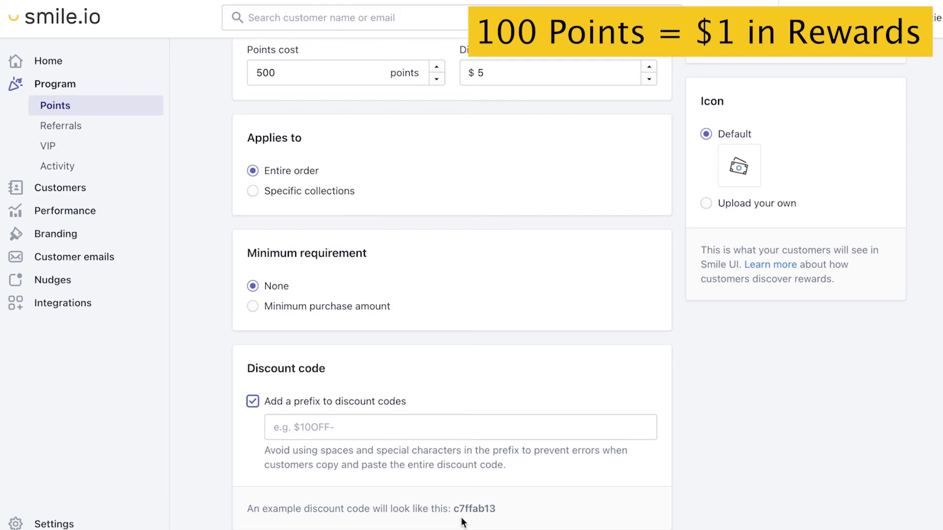
pyautogui.click(254, 401)
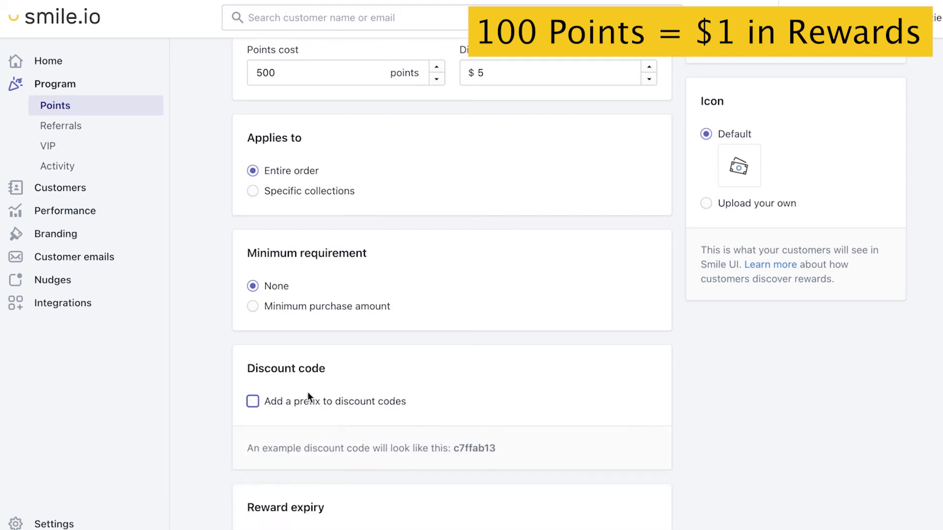
pyautogui.scroll(5, 705, 326)
pyautogui.click(879, 101)
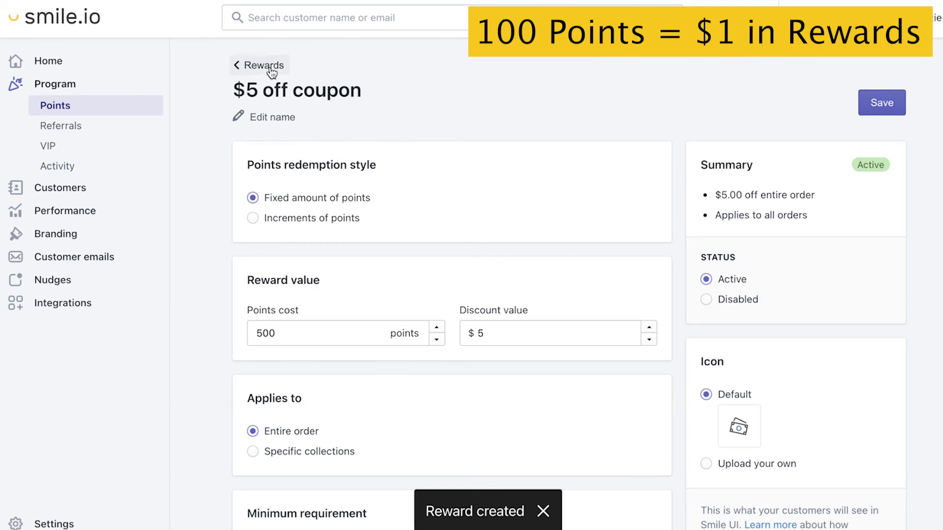
pyautogui.click(265, 66)
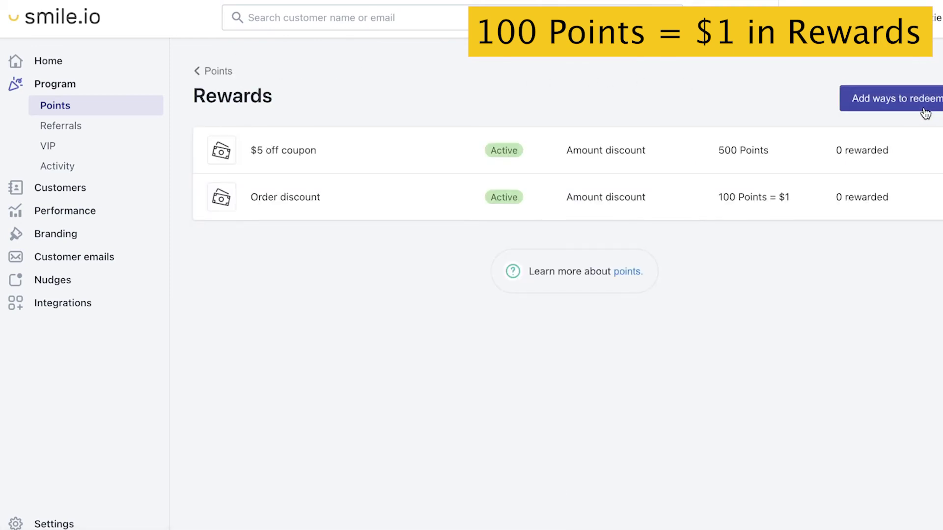
# Create a fixed amount discount reward giving $10 off the entire order for 1000 points.
pyautogui.click(864, 105)
pyautogui.click(494, 177)
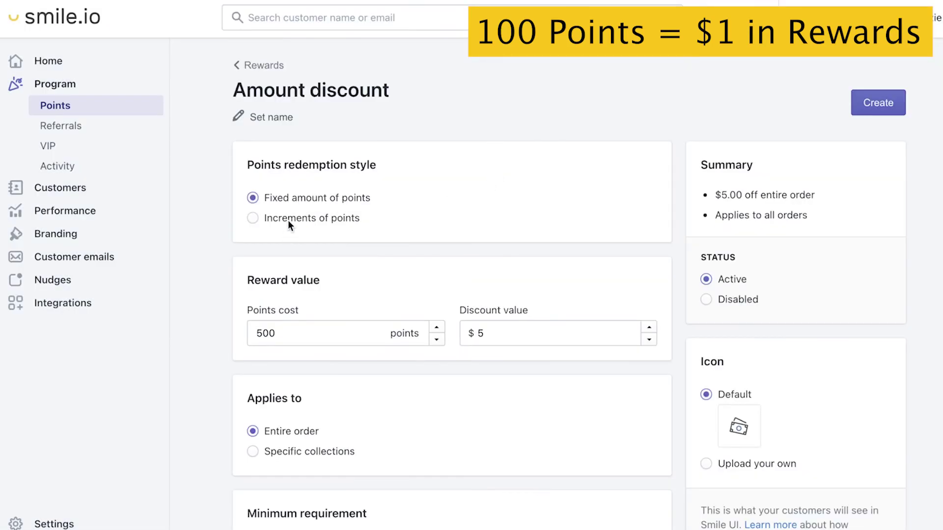
pyautogui.click(300, 333)
pyautogui.hotkey('ctrl', 'a')
pyautogui.write('1000')
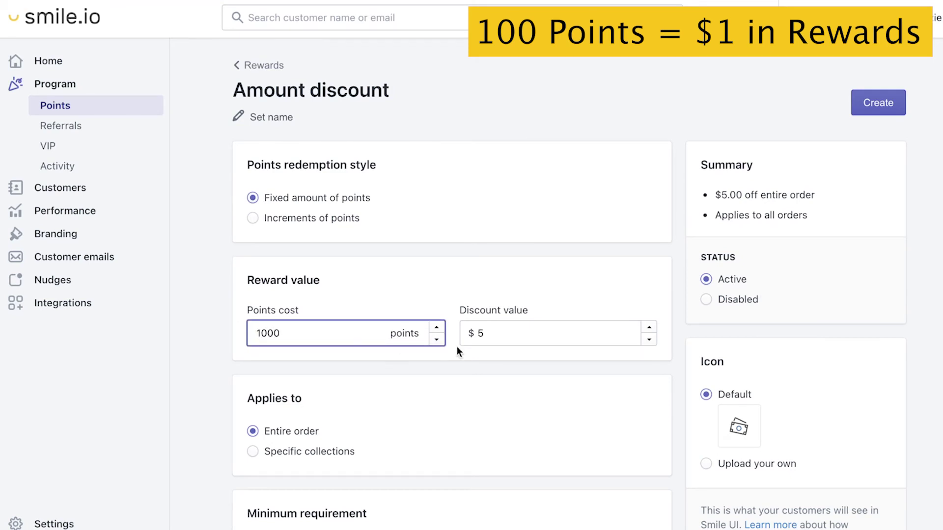
pyautogui.press('Tab')
pyautogui.write('10')
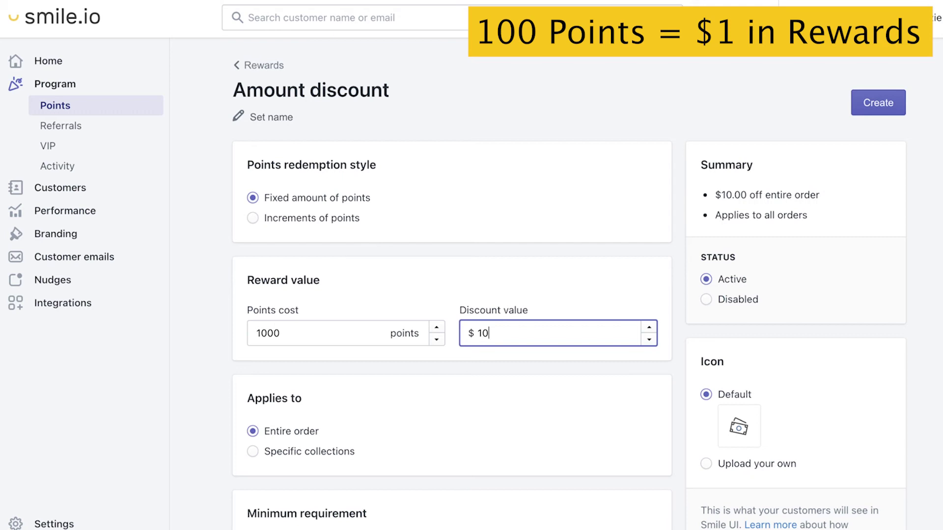
pyautogui.click(870, 93)
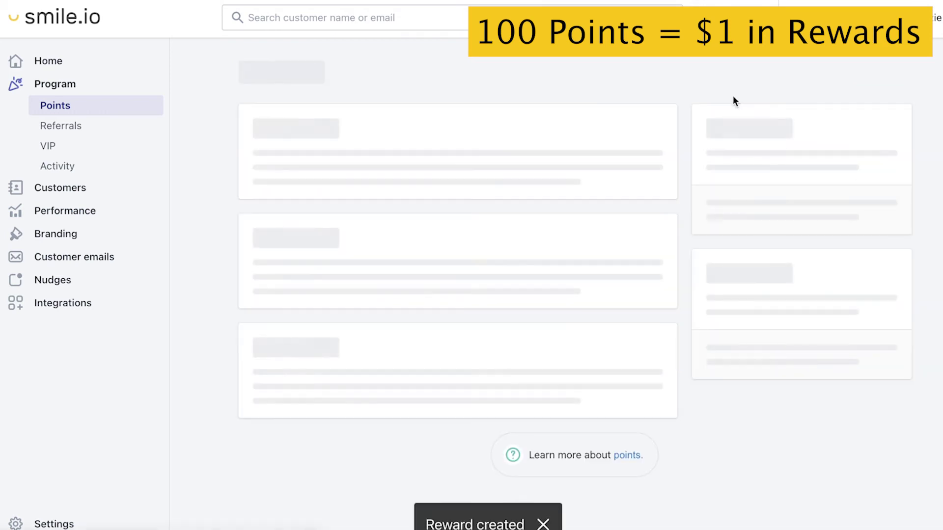
pyautogui.click(287, 65)
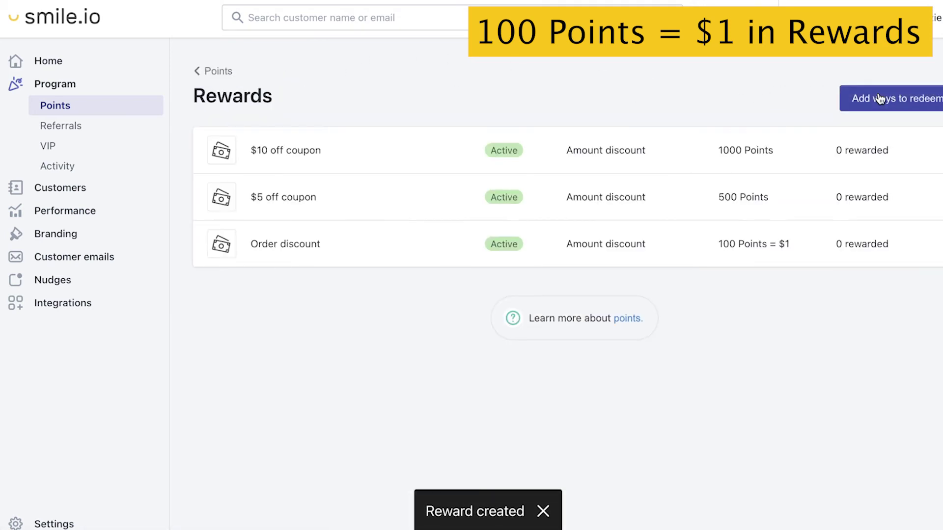
# Create a Free shipping reward costing 1500 points, keeping the maximum shipping amount at $25.
pyautogui.click(850, 97)
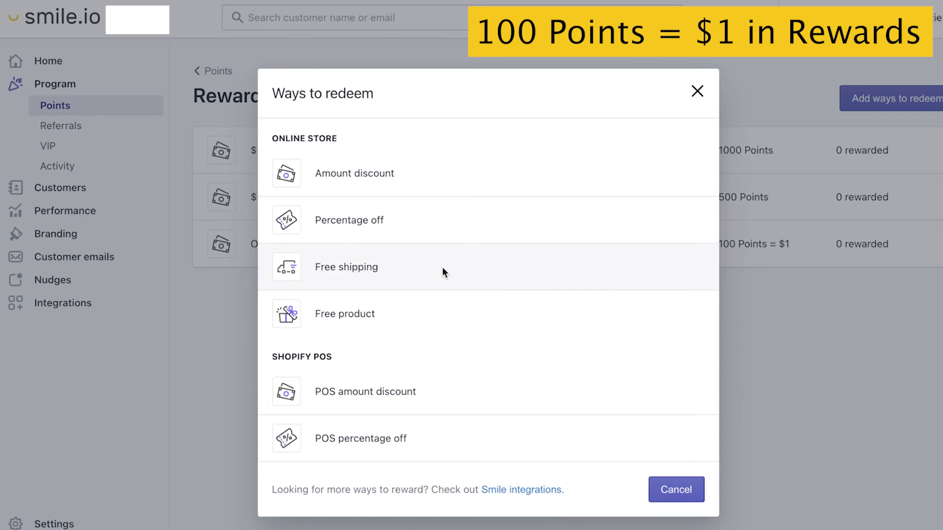
pyautogui.click(442, 273)
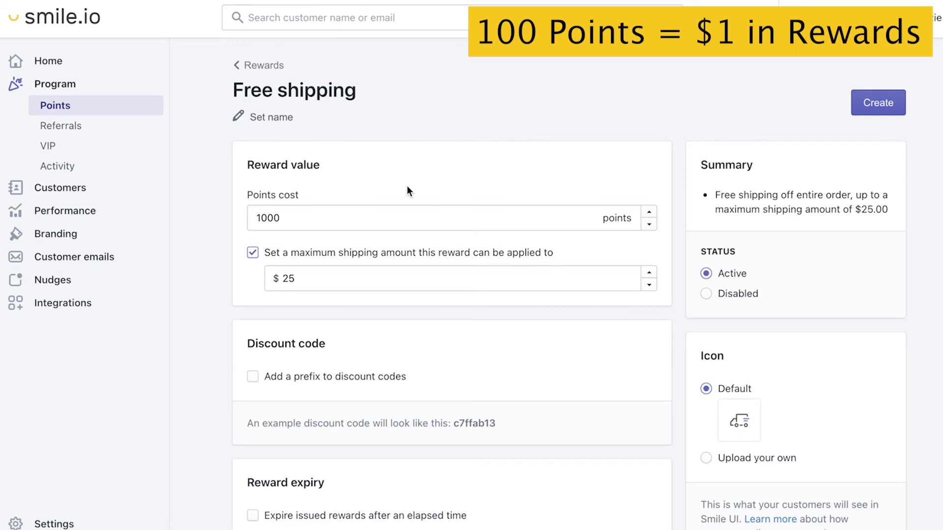
pyautogui.moveTo(329, 218); pyautogui.dragTo(229, 215)
pyautogui.write('1500')
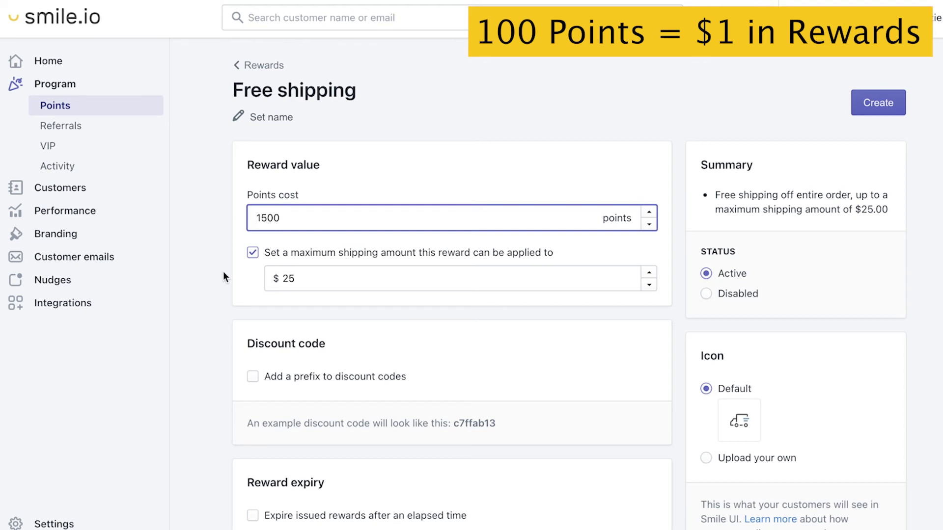
pyautogui.click(886, 109)
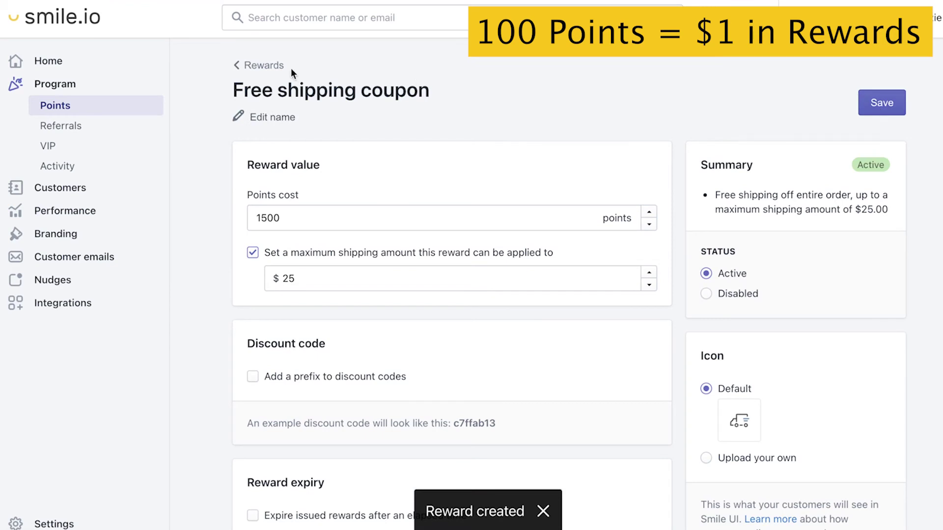
pyautogui.click(259, 66)
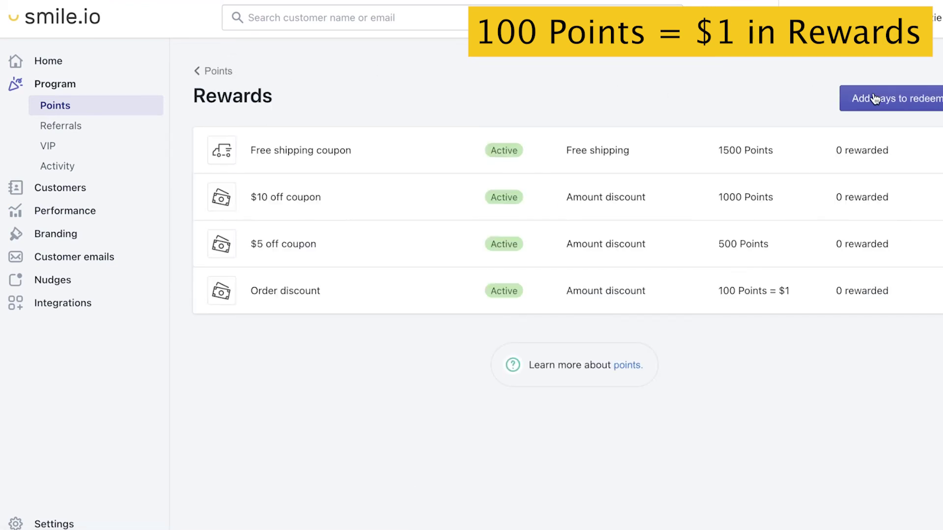
# Start a Free product reward and choose Animal Book Mark Set of 4 as its product.
pyautogui.click(875, 97)
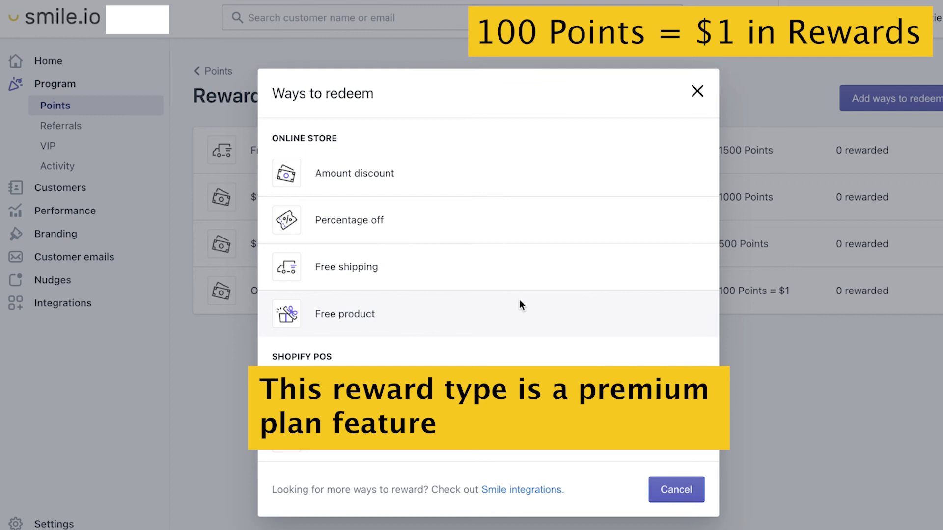
pyautogui.click(520, 300)
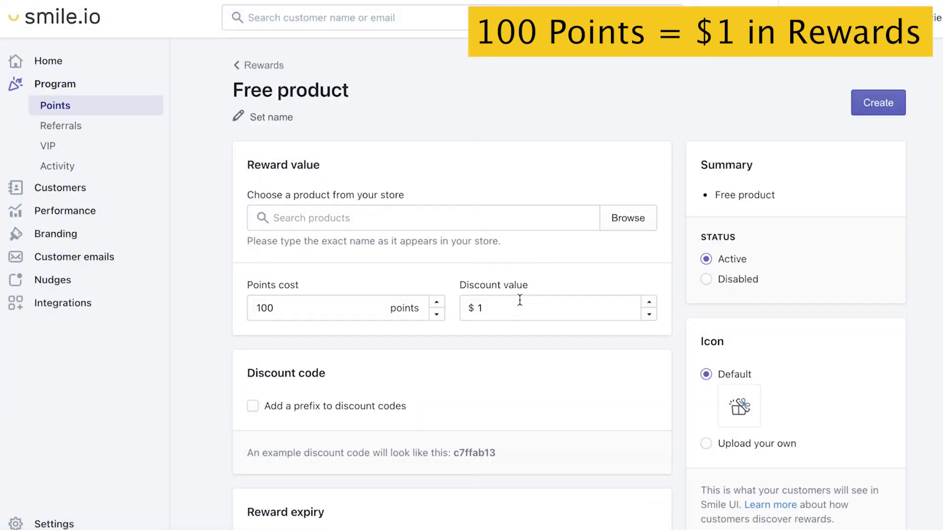
pyautogui.click(362, 230)
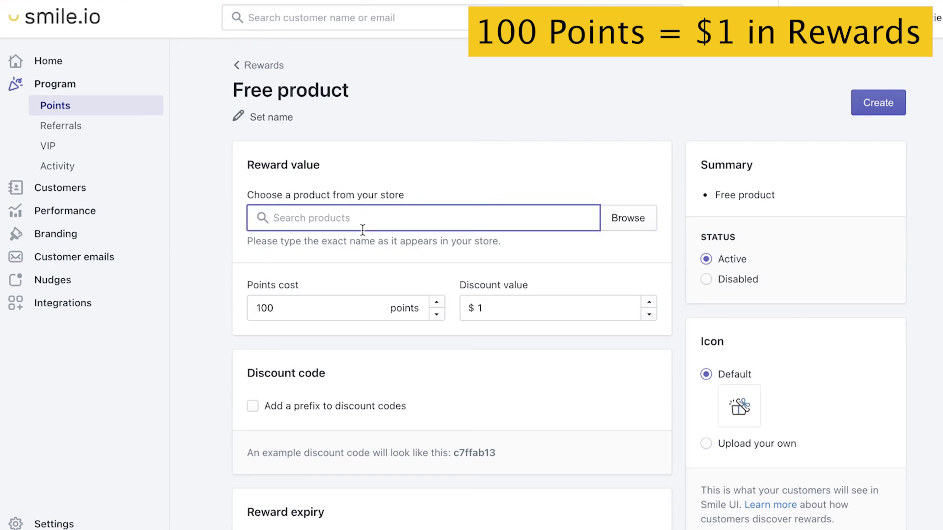
pyautogui.click(635, 228)
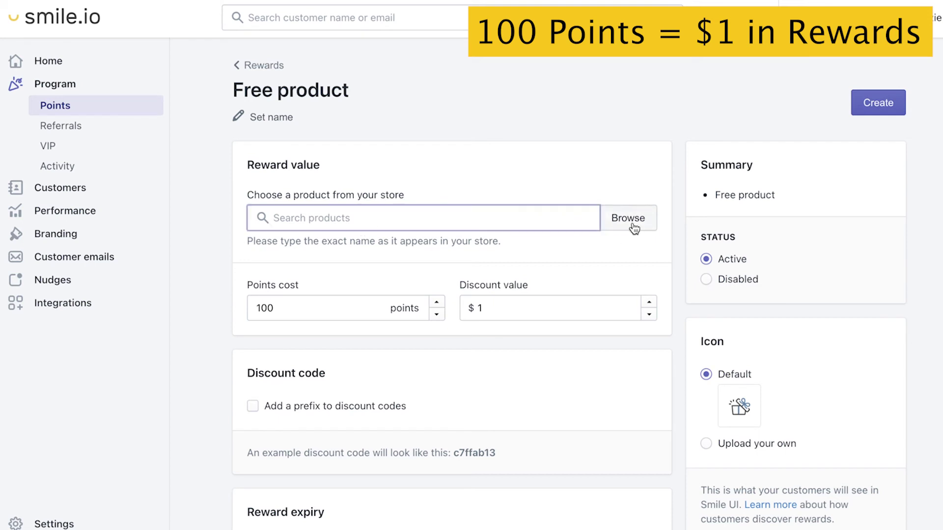
pyautogui.click(406, 184)
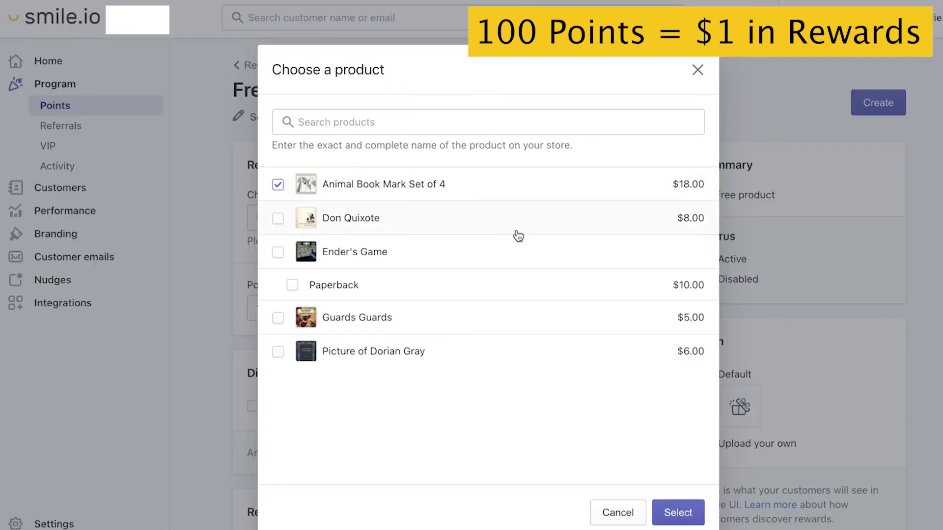
pyautogui.click(677, 513)
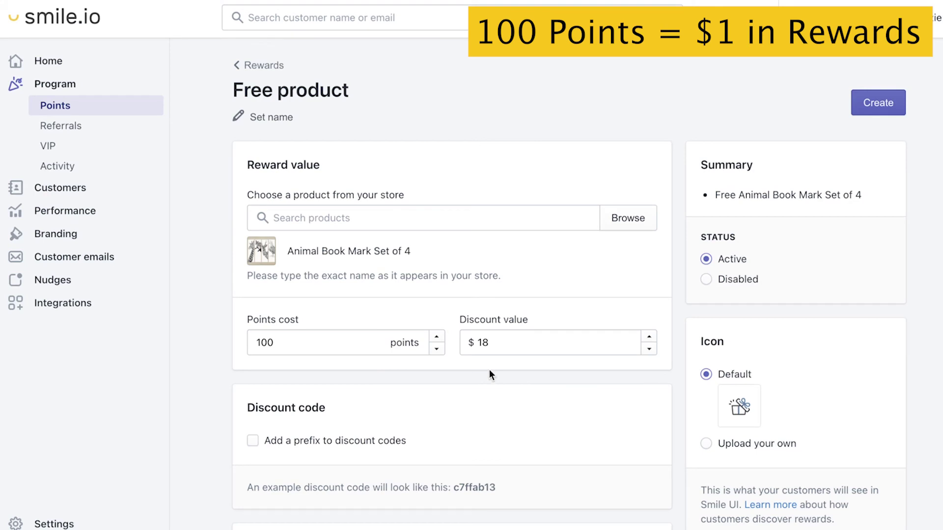
# Set the free product reward's cost to 1800 points, create it and return to the rewards list.
pyautogui.moveTo(278, 342); pyautogui.dragTo(231, 346)
pyautogui.write('1800')
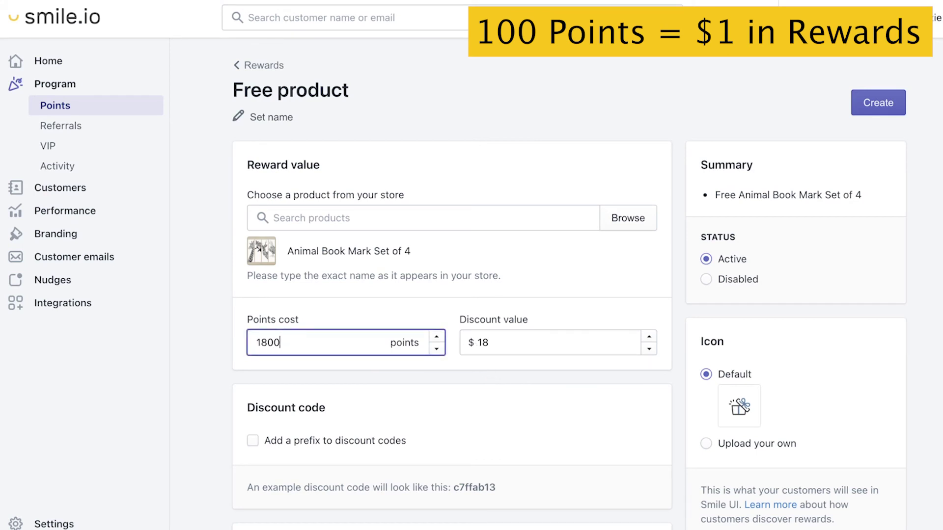
pyautogui.click(868, 98)
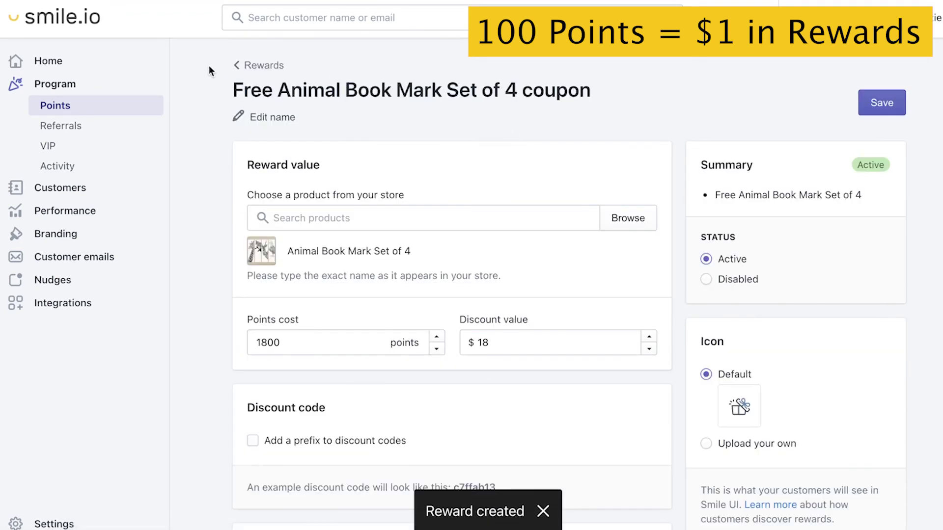
pyautogui.click(240, 66)
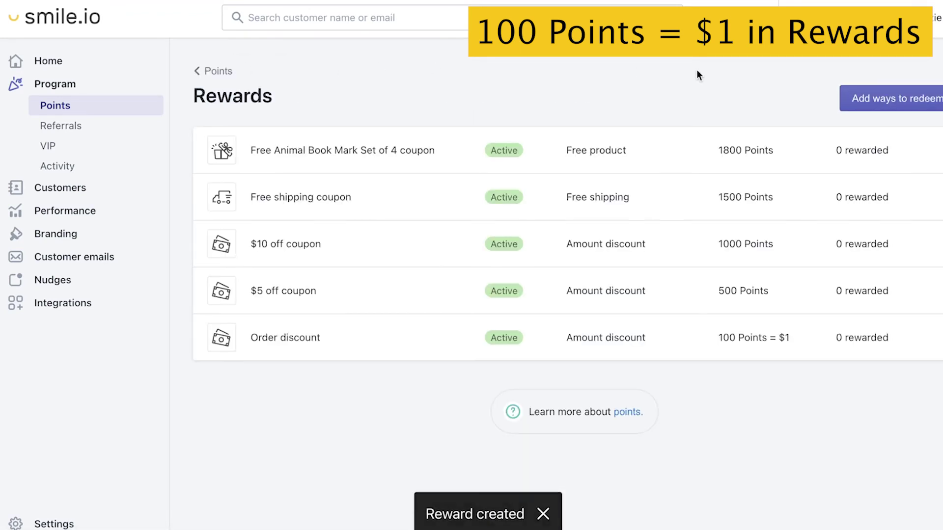
# Create a Percentage off reward giving 20% off the entire order for 2000 points.
pyautogui.click(902, 94)
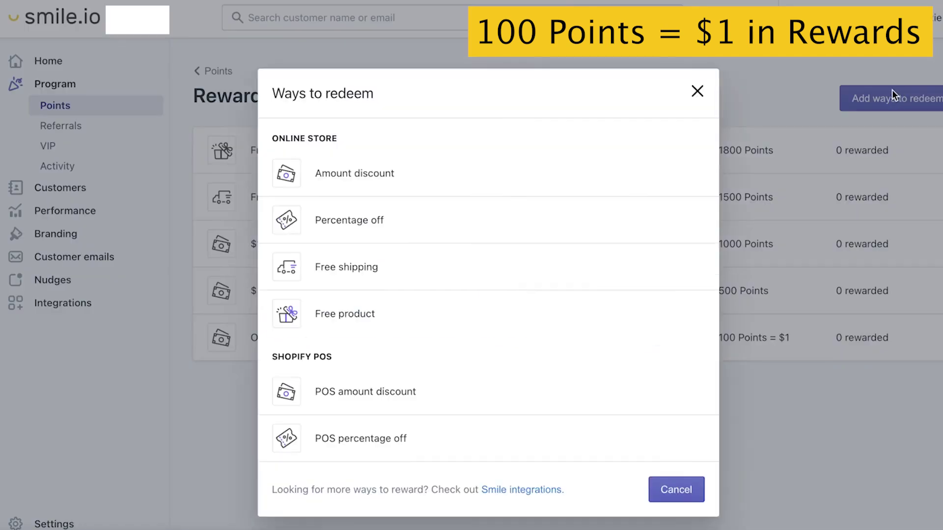
pyautogui.click(458, 224)
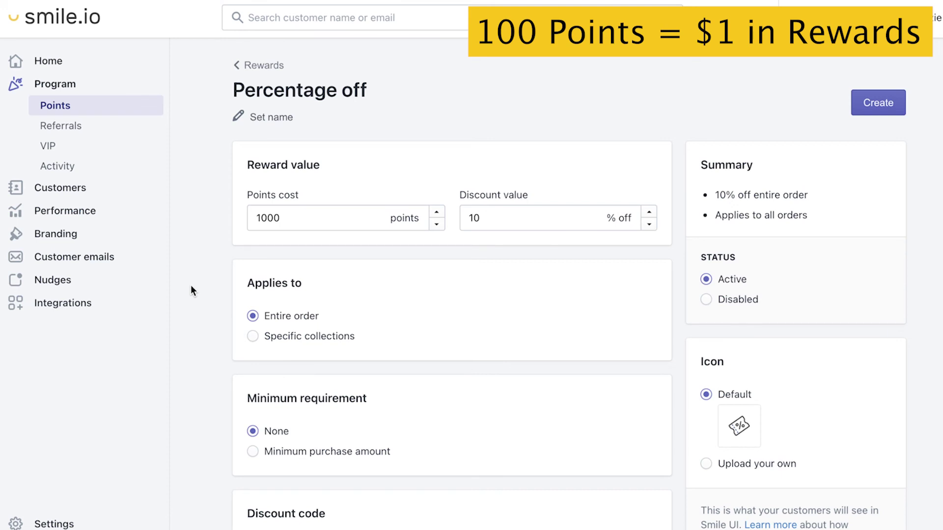
pyautogui.doubleClick(290, 218)
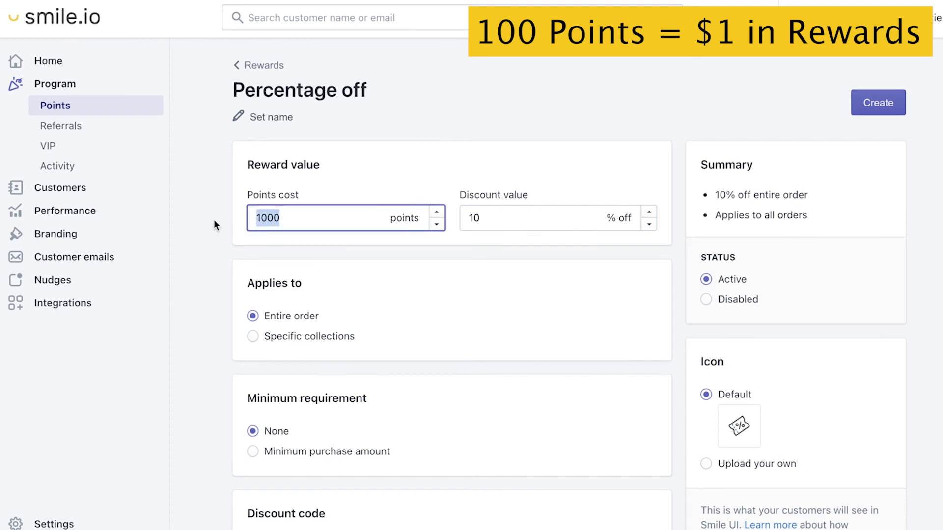
pyautogui.write('2000')
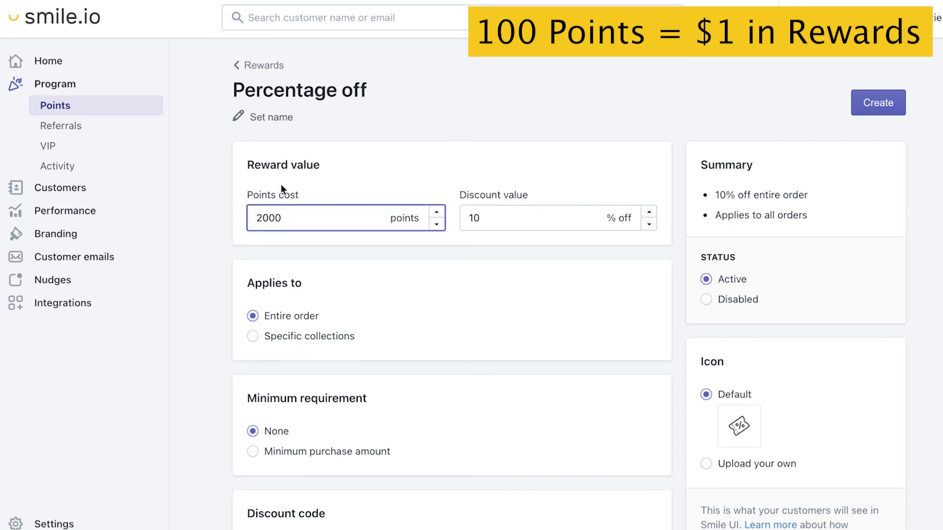
pyautogui.click(460, 218)
pyautogui.moveTo(464, 218); pyautogui.dragTo(515, 216)
pyautogui.write('20')
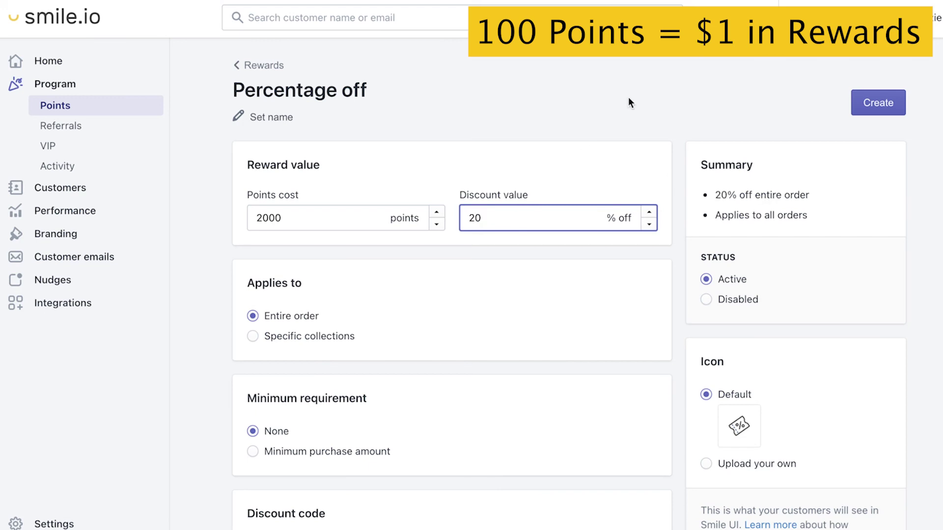
pyautogui.click(873, 98)
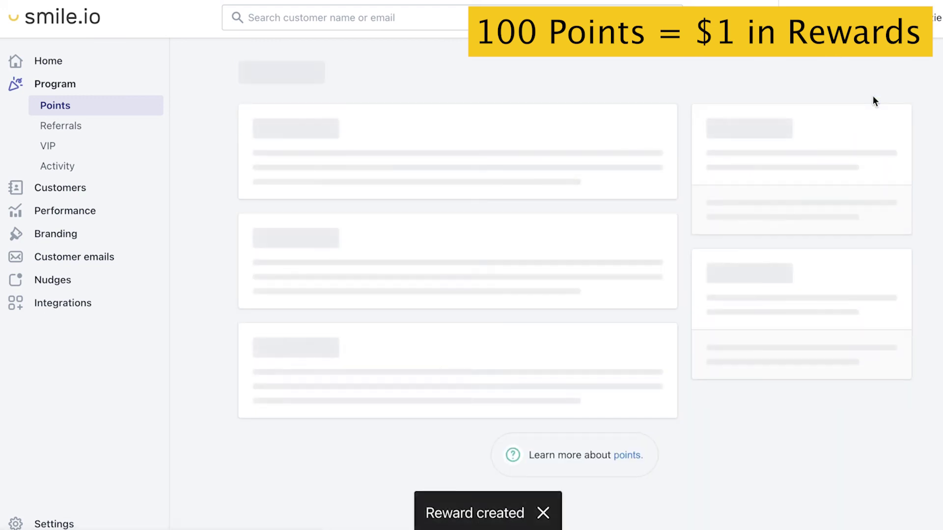
pyautogui.click(254, 67)
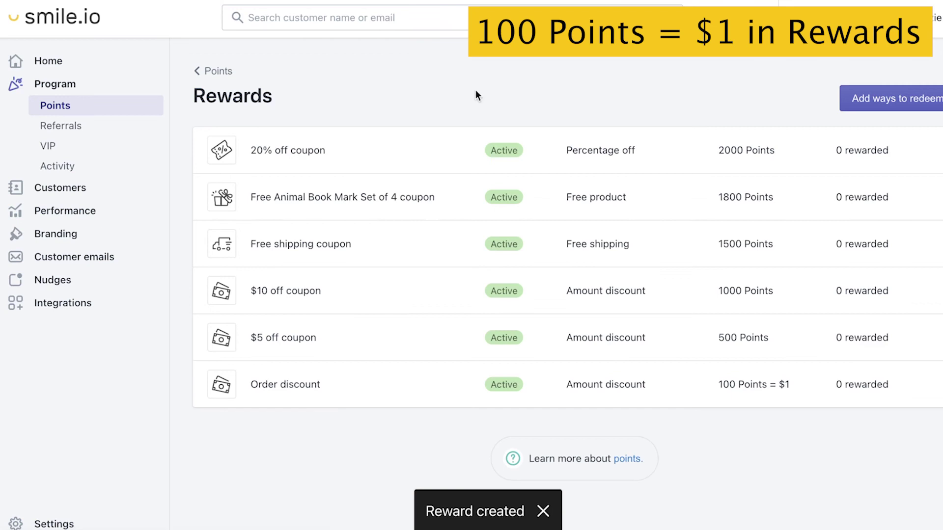